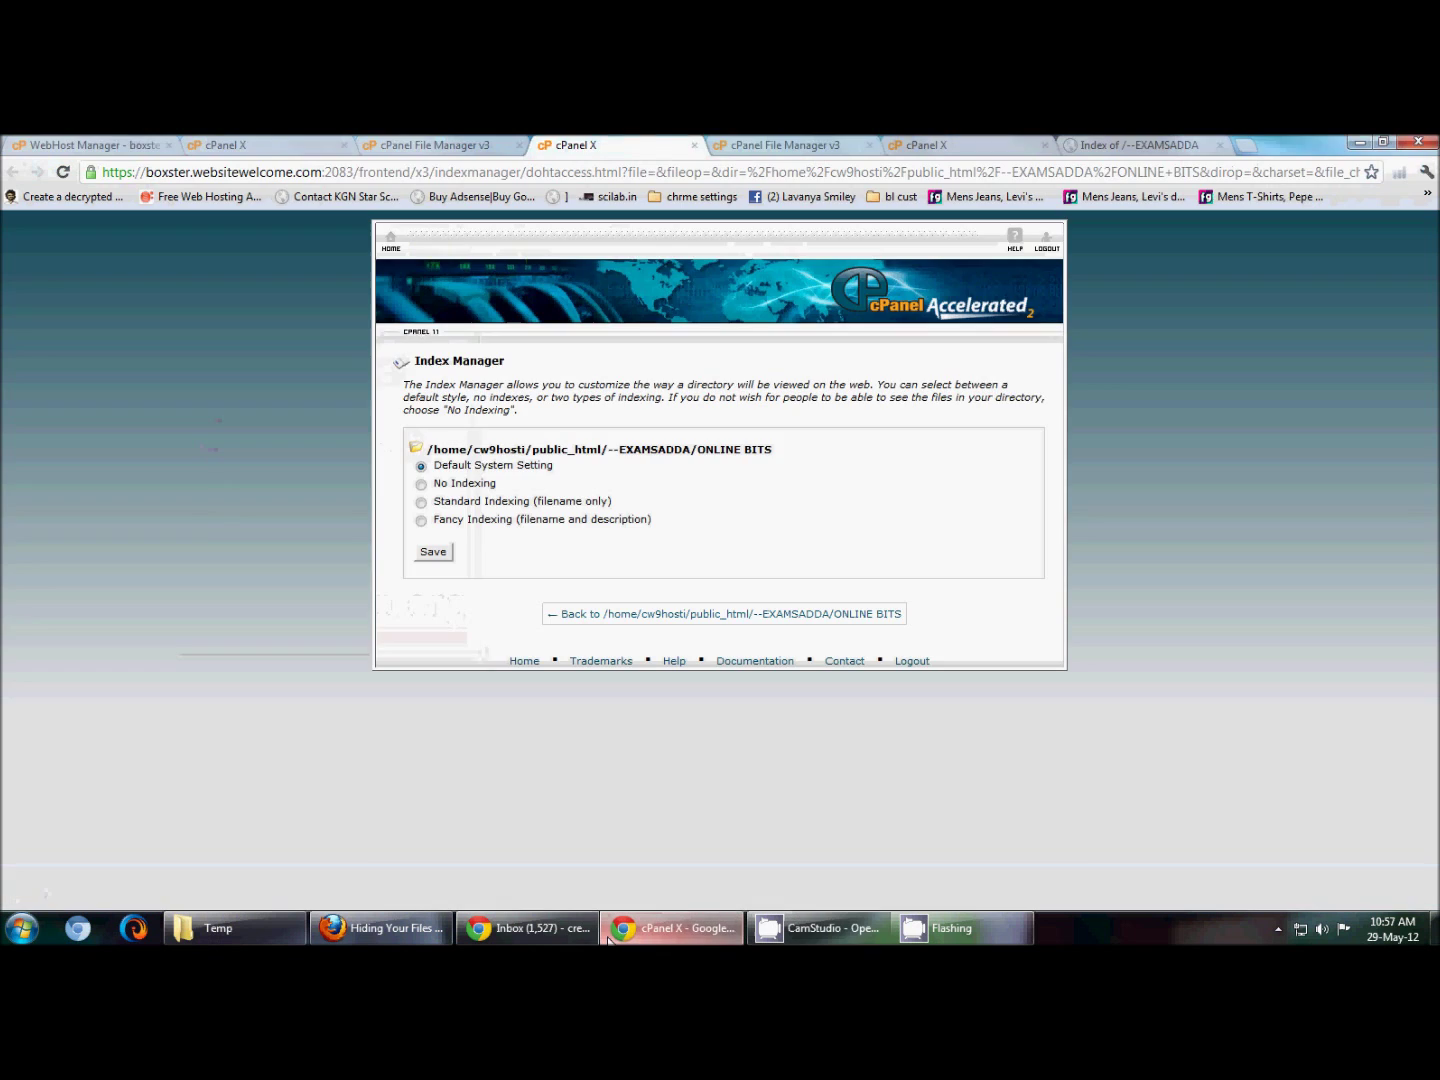
Close the already open Index Manager page and load the root directory listing of myheartdreams.in.
click(412, 145)
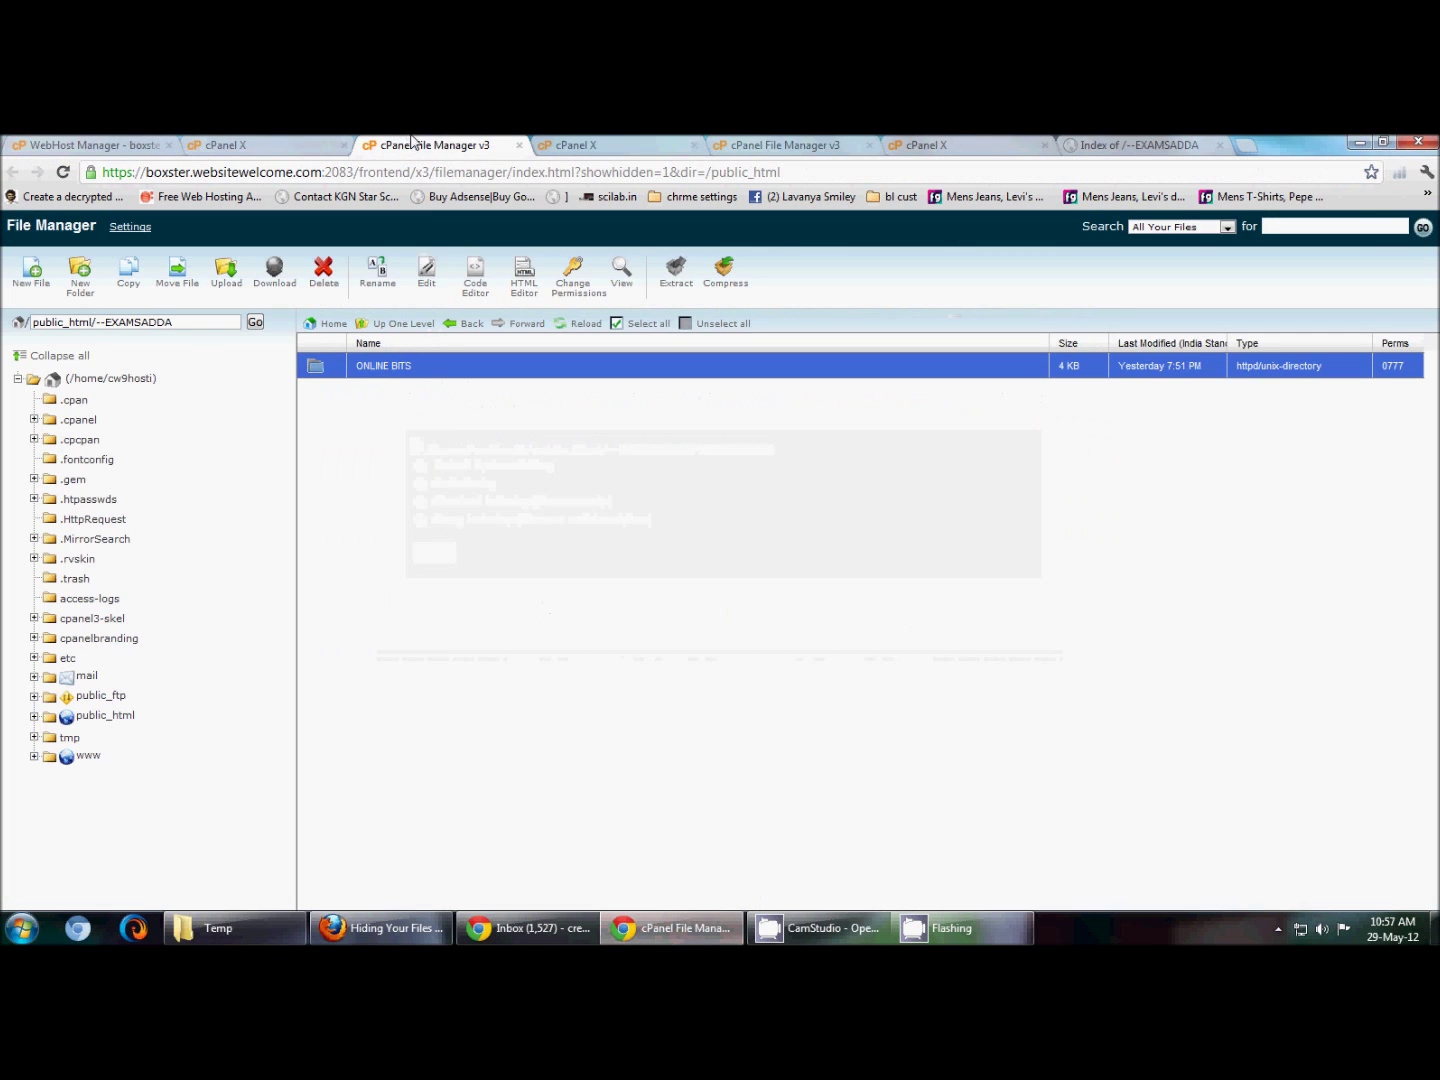
click(688, 149)
click(692, 146)
click(959, 145)
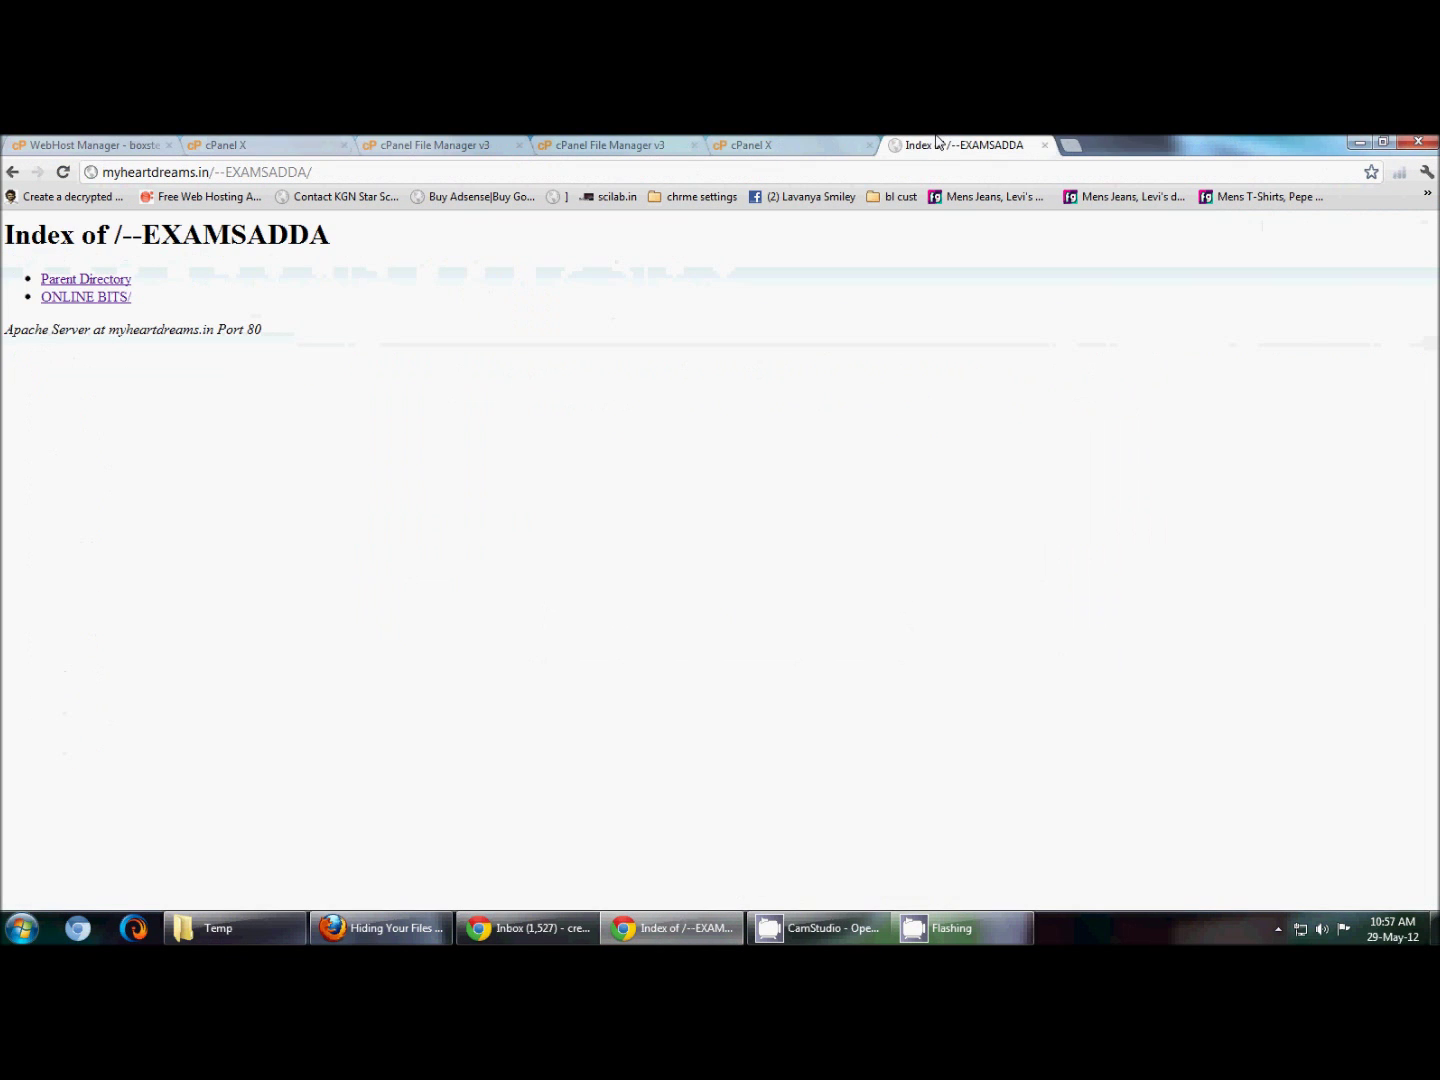
drag(209, 172, 850, 180)
key(BackSpace)
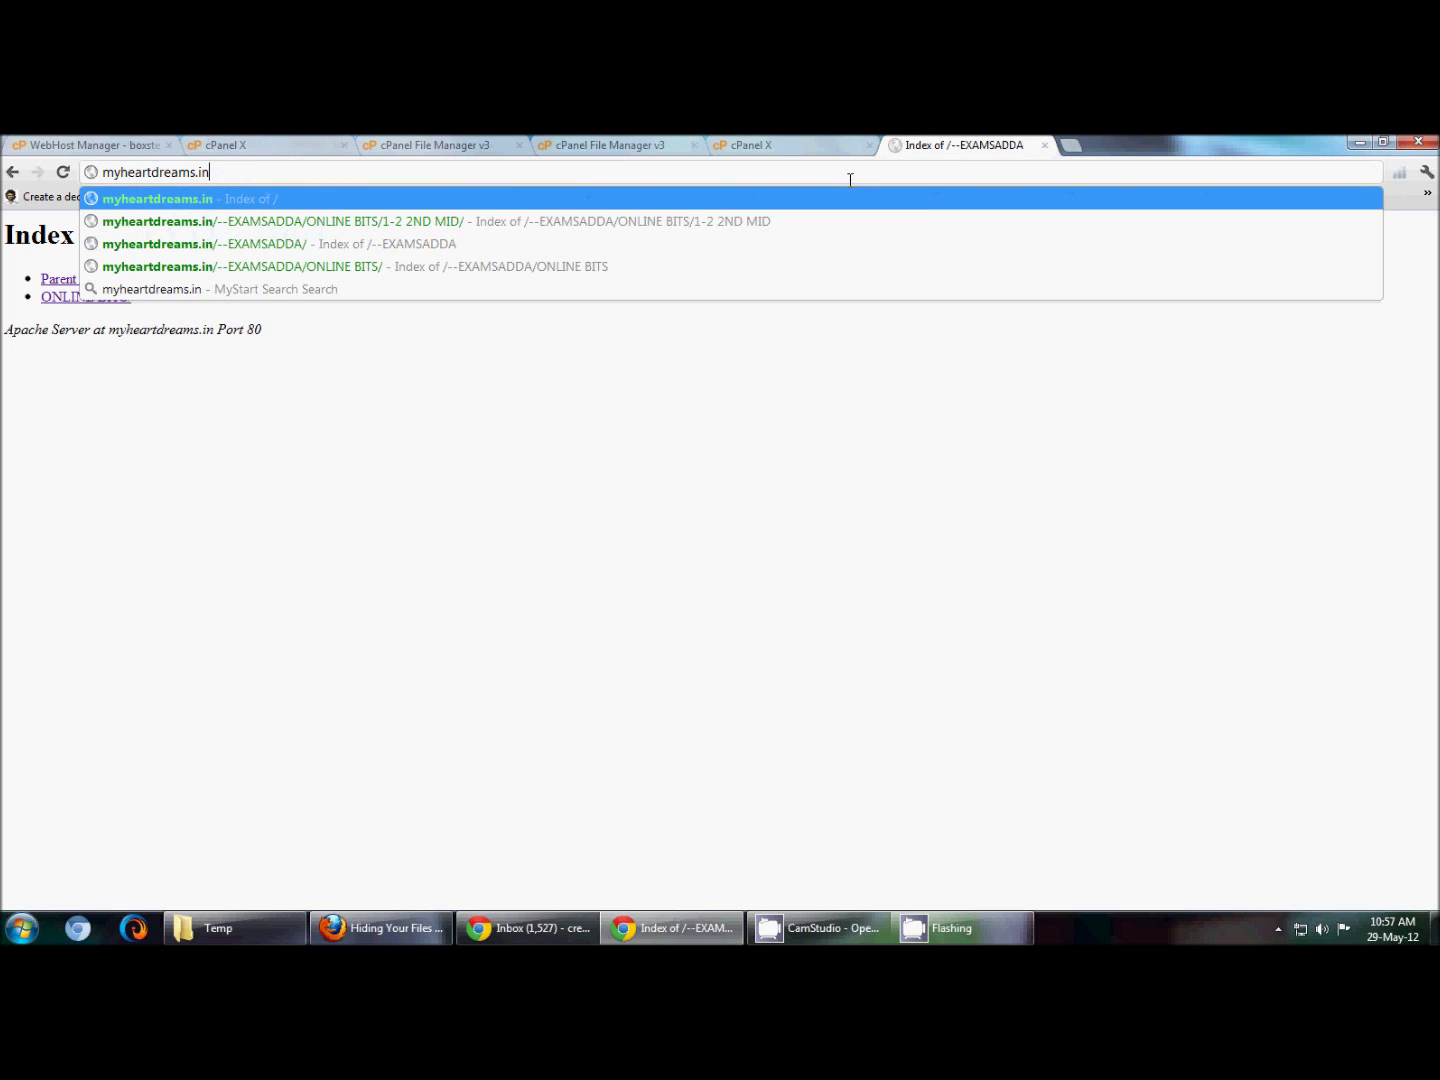
key(Return)
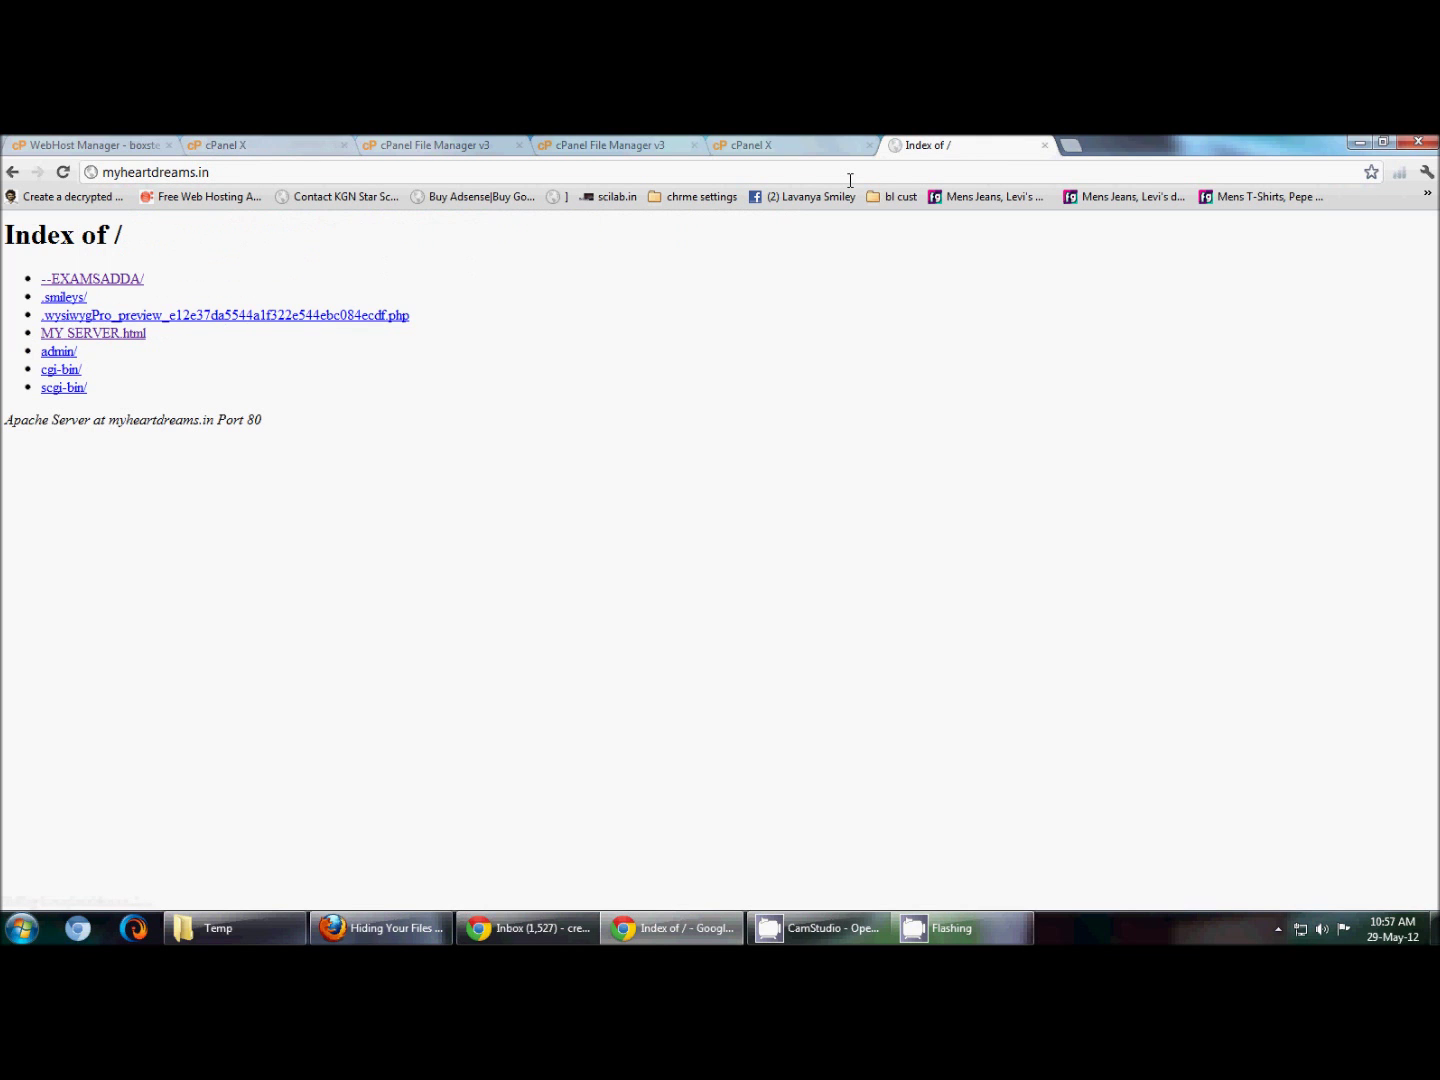
click(101, 281)
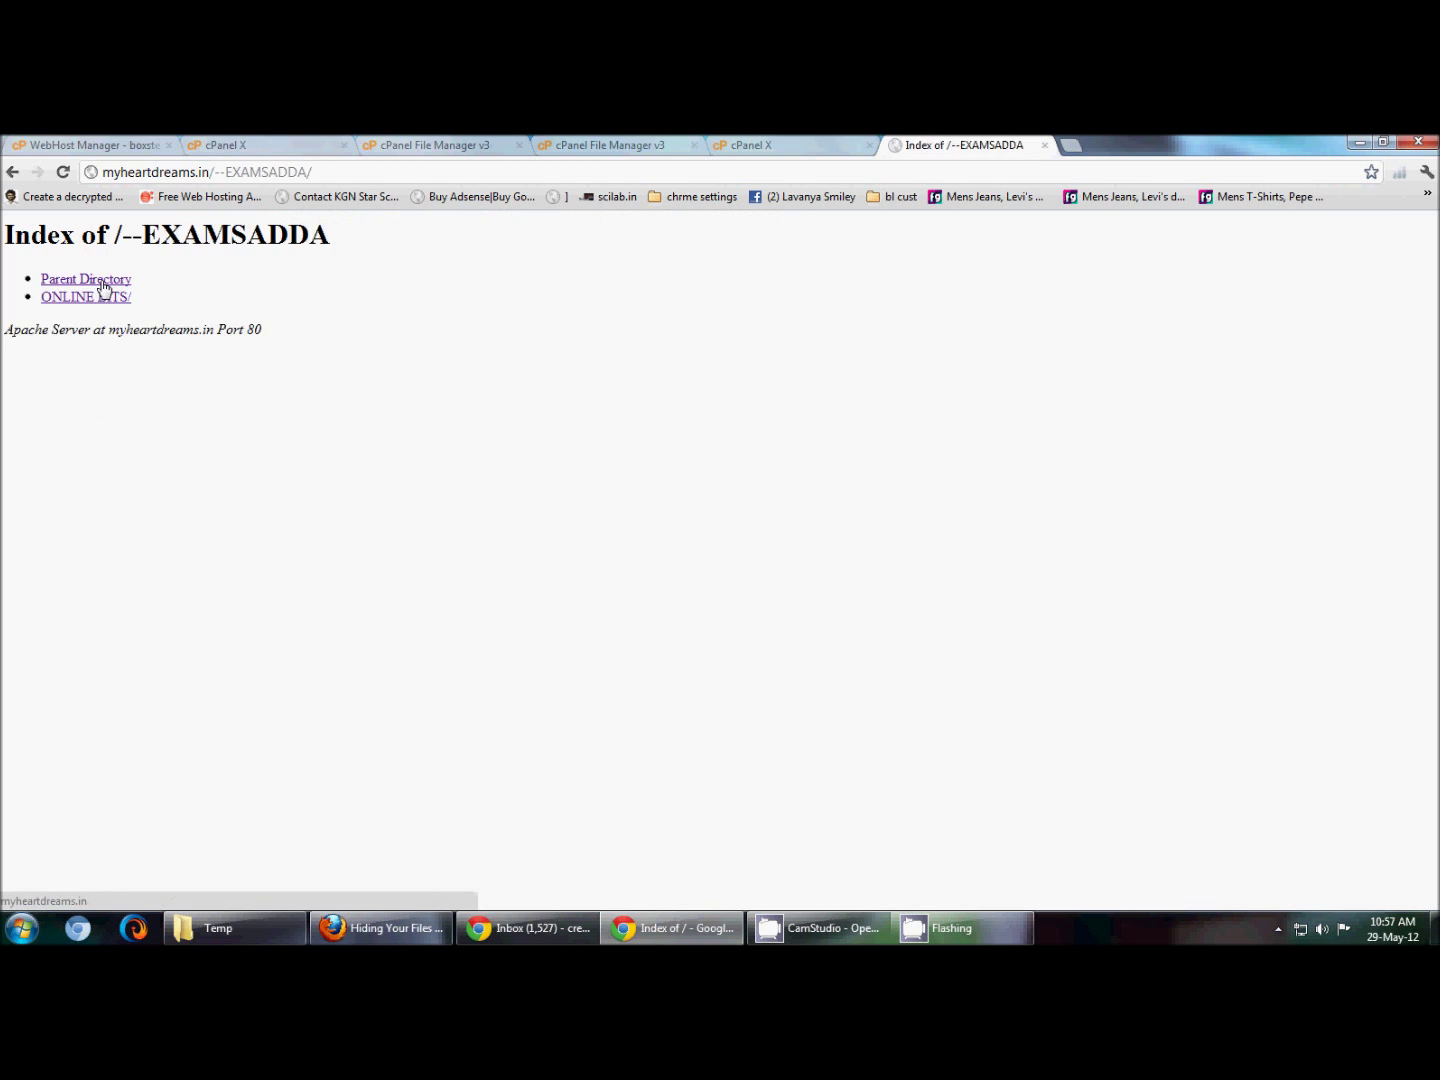
click(87, 296)
click(87, 297)
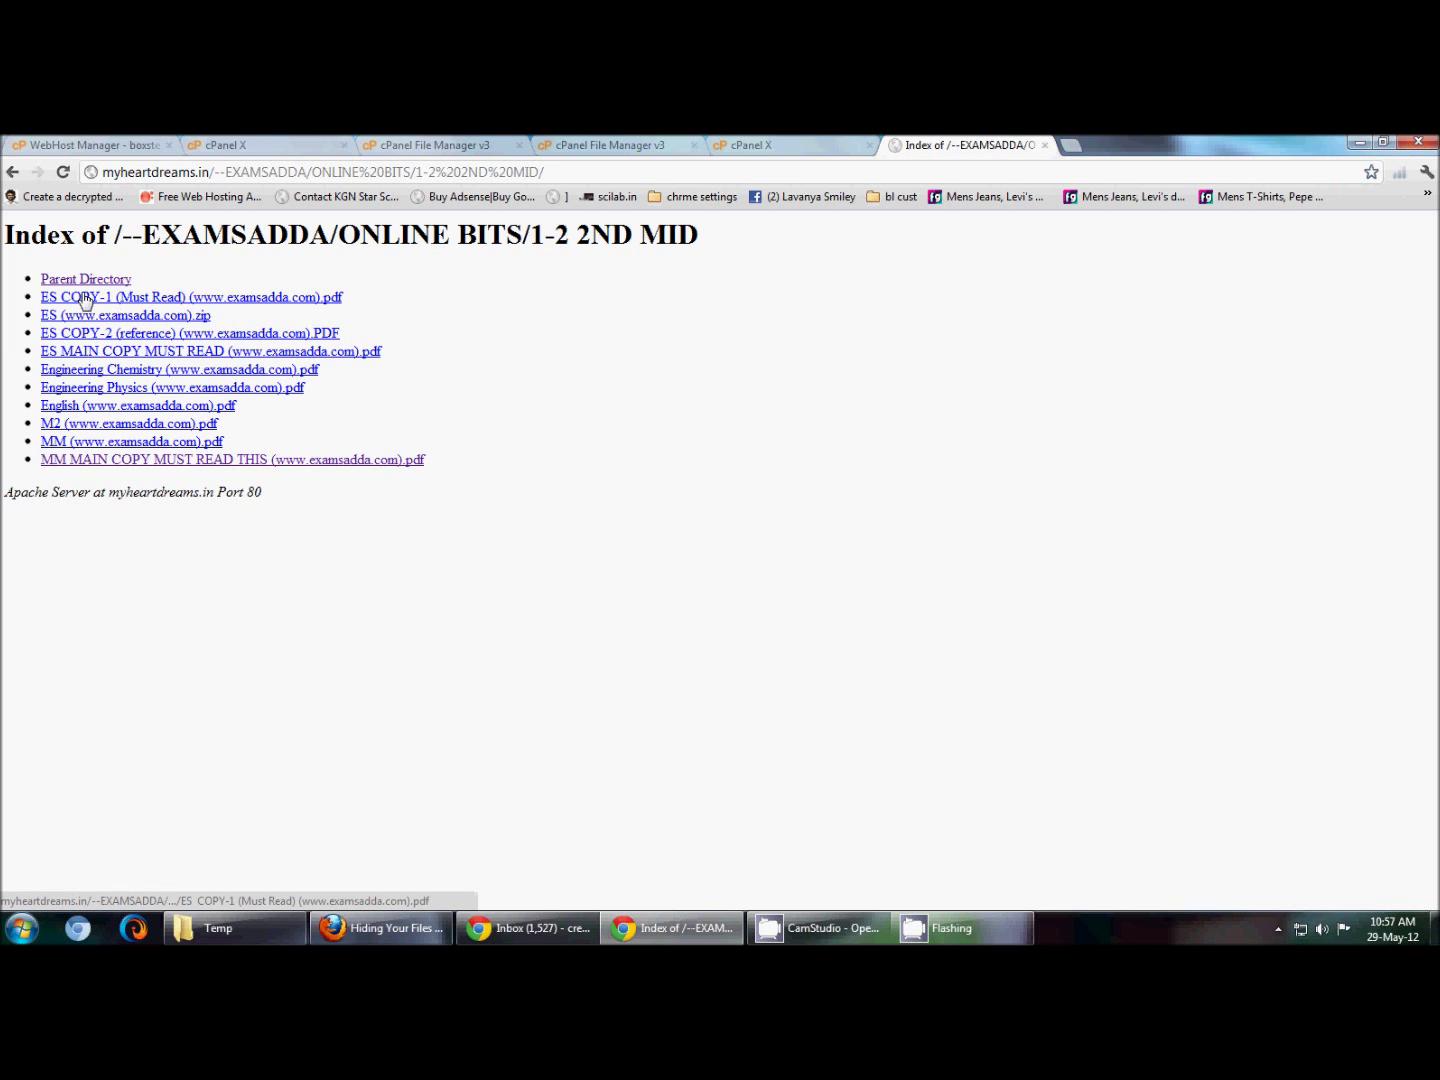
click(88, 317)
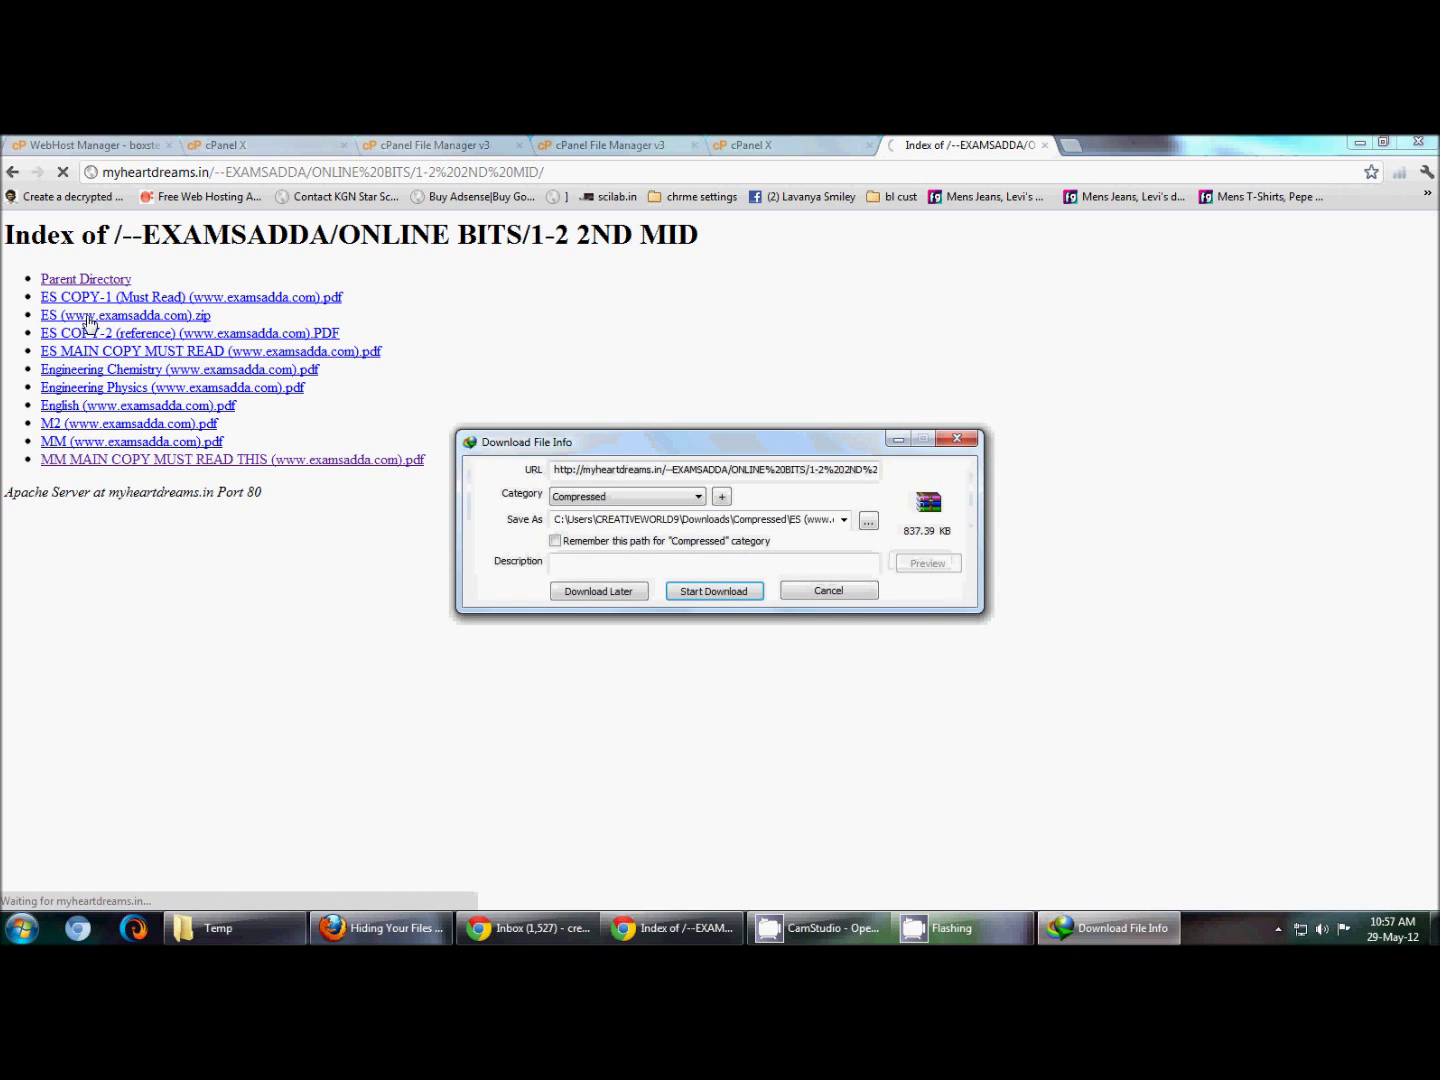
click(957, 439)
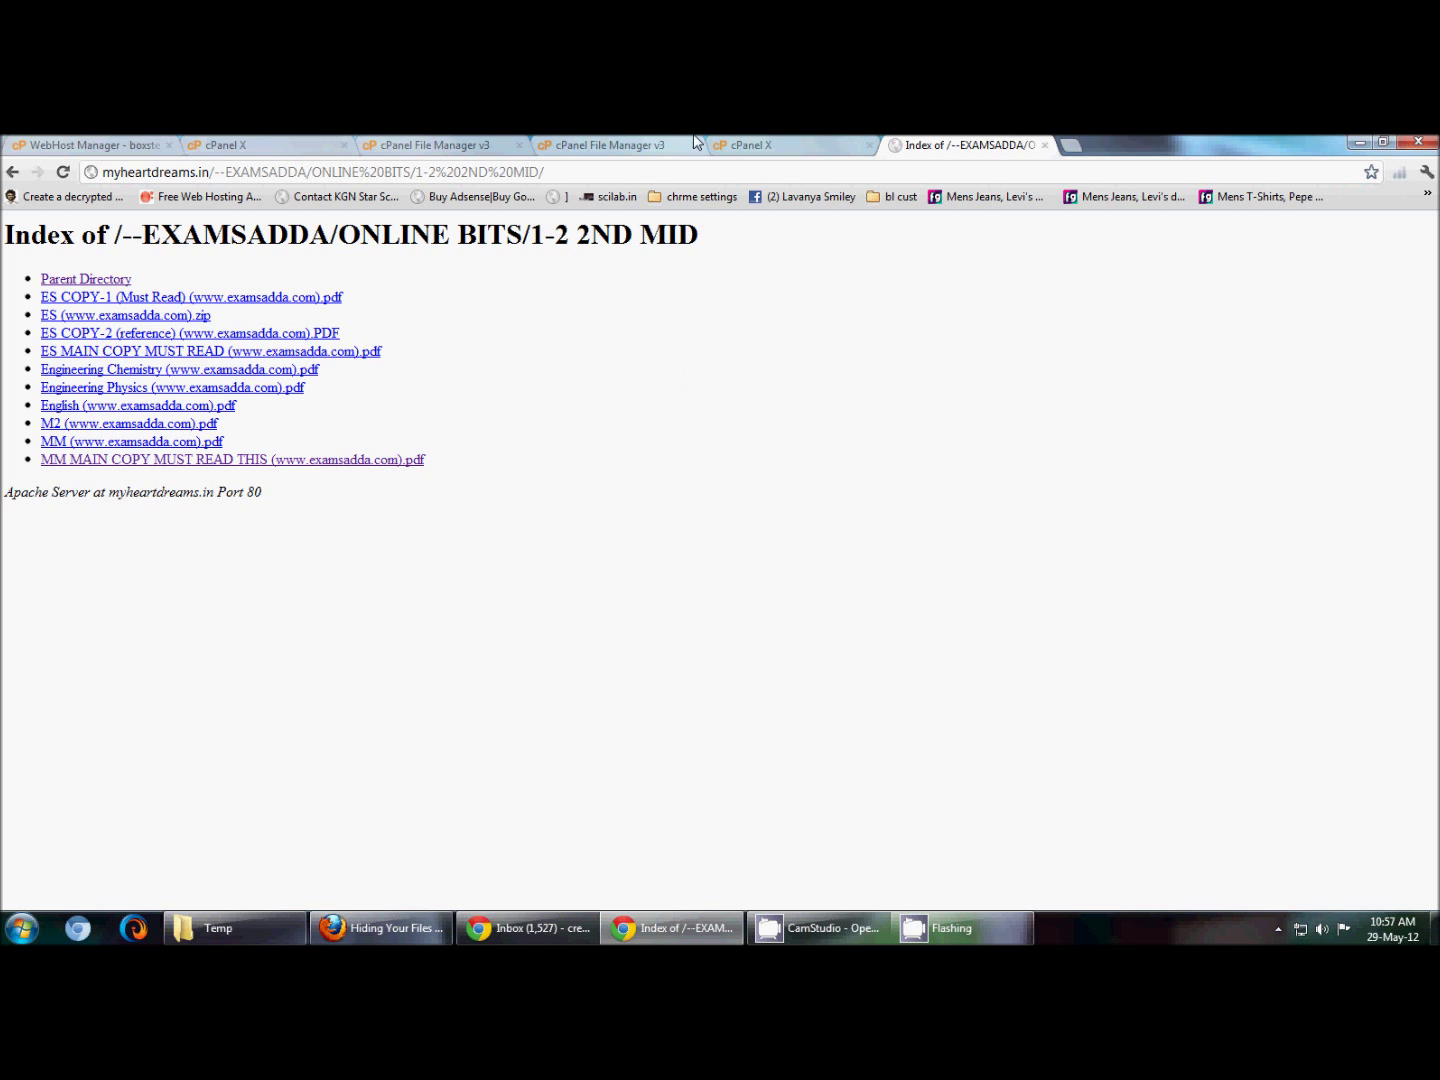
Open public_html/--EXAMSADDA in a new File Manager page and return the live site to its --EXAMSADDA listing.
click(732, 143)
click(630, 145)
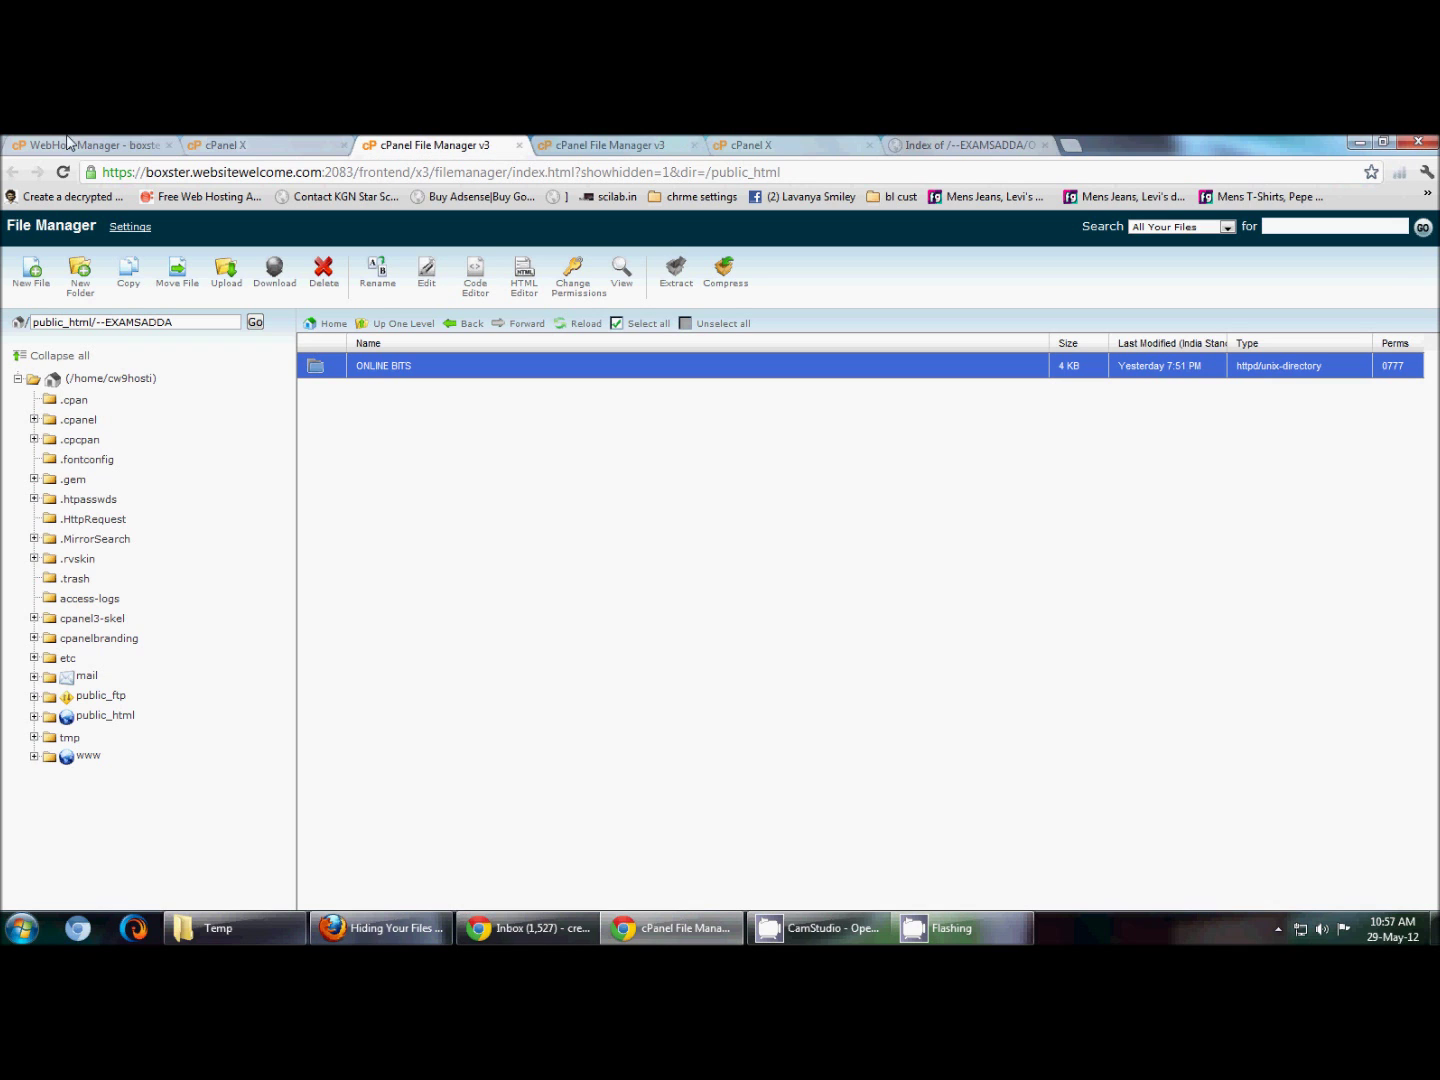
click(263, 141)
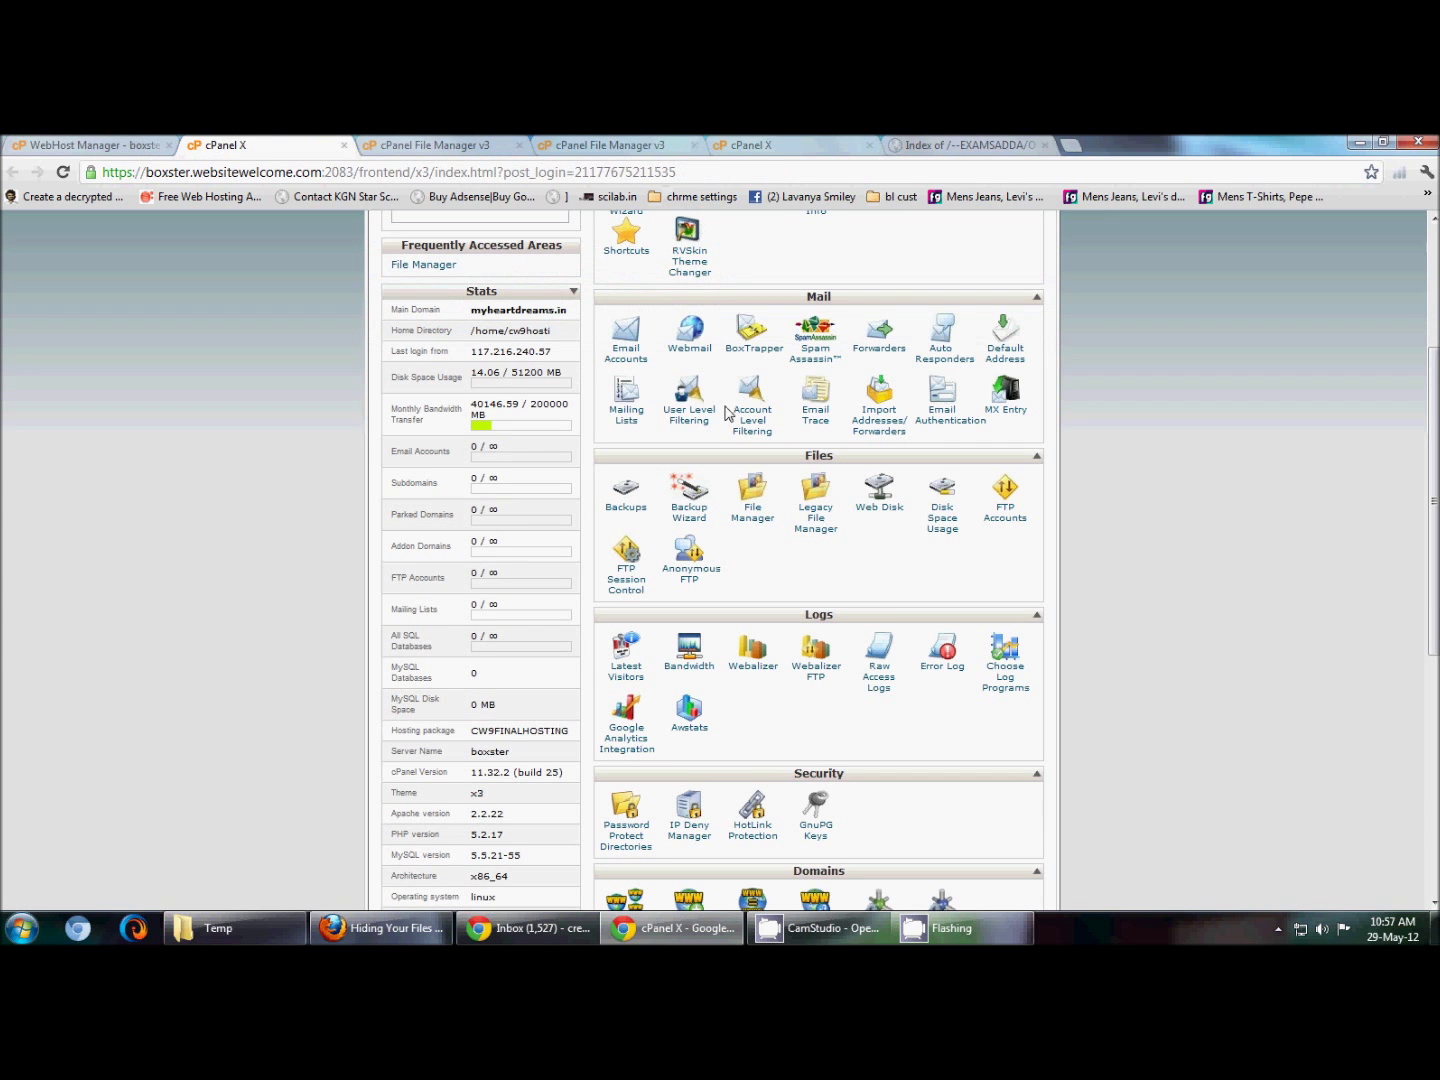
right_click(757, 526)
click(799, 534)
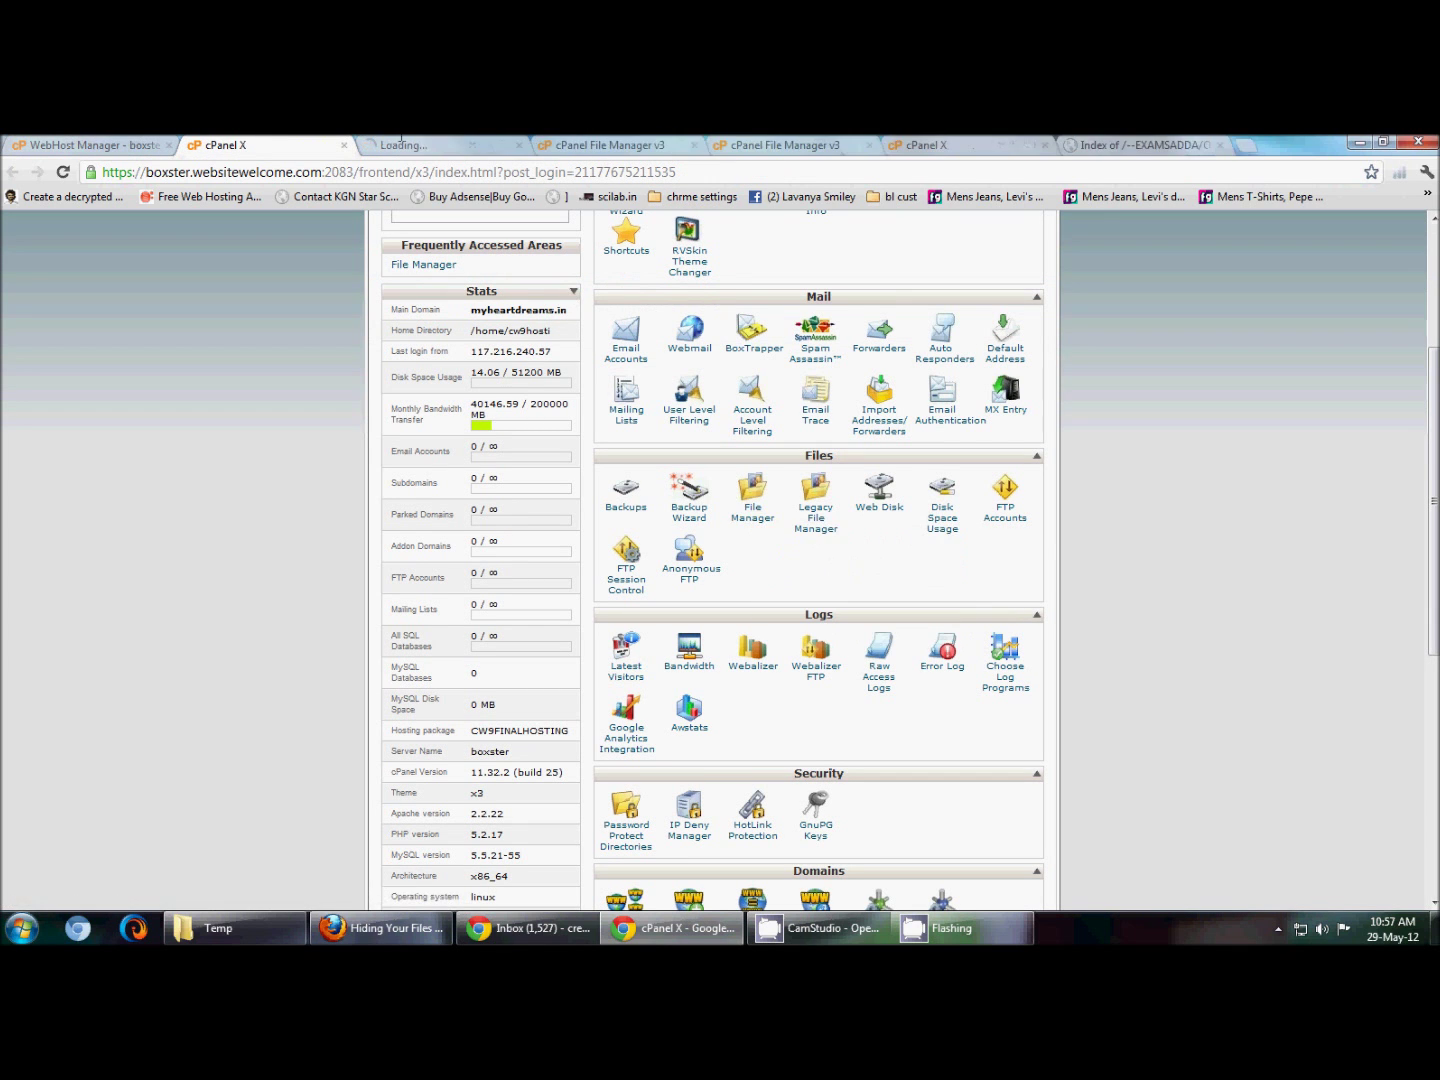
click(398, 141)
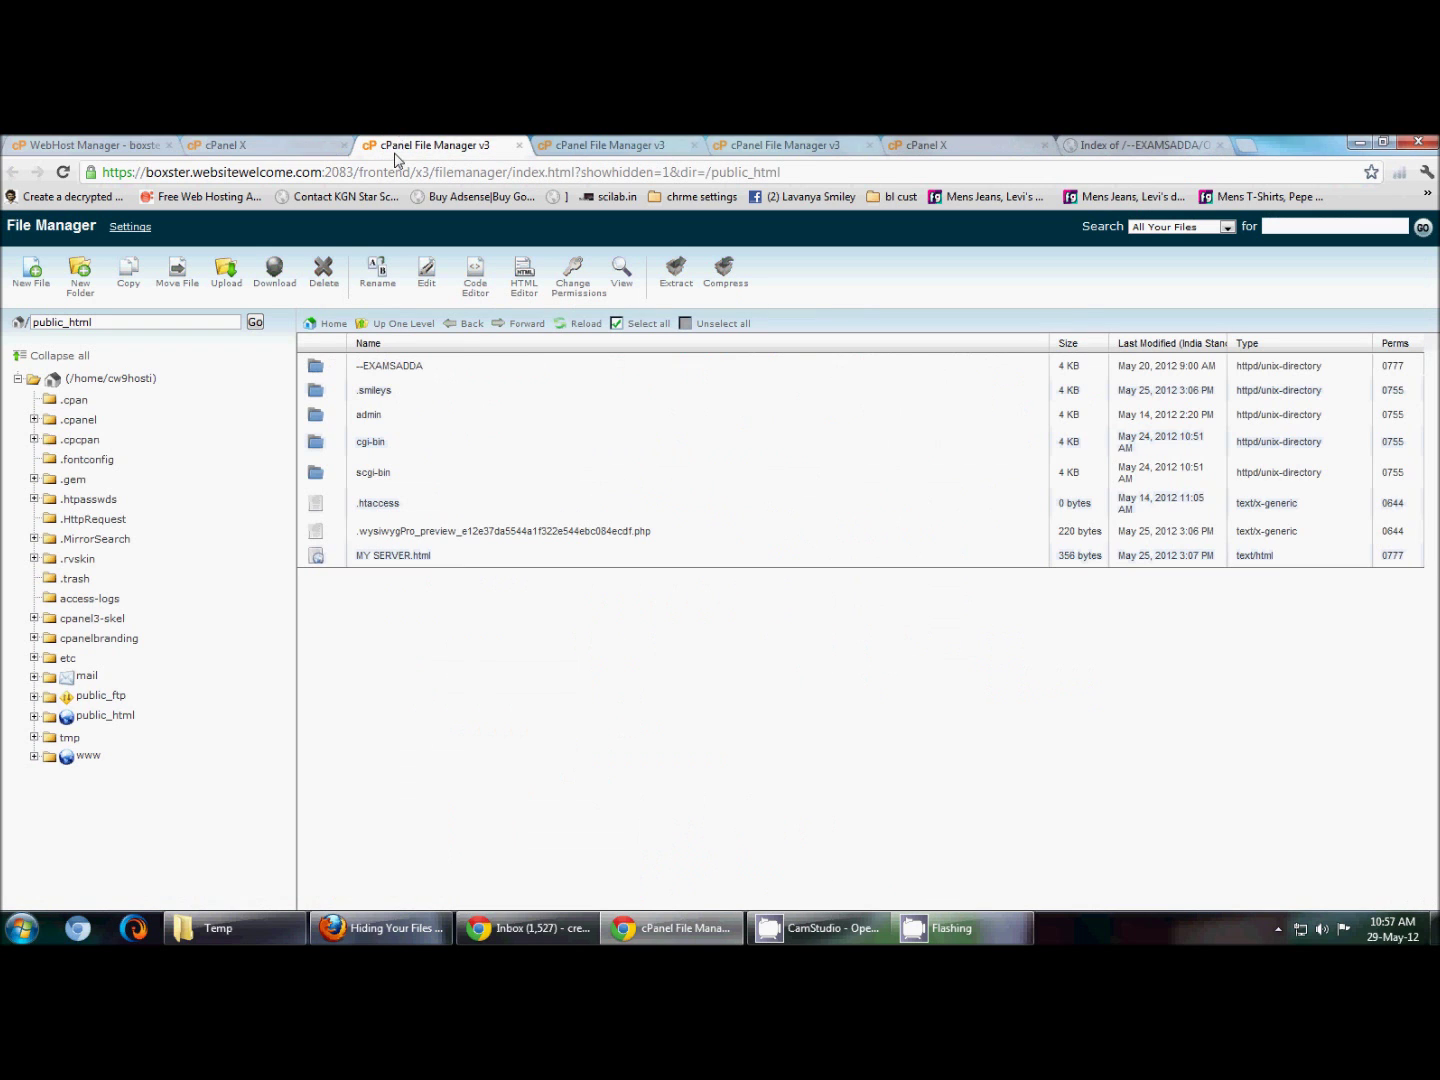
click(328, 372)
double_click(328, 372)
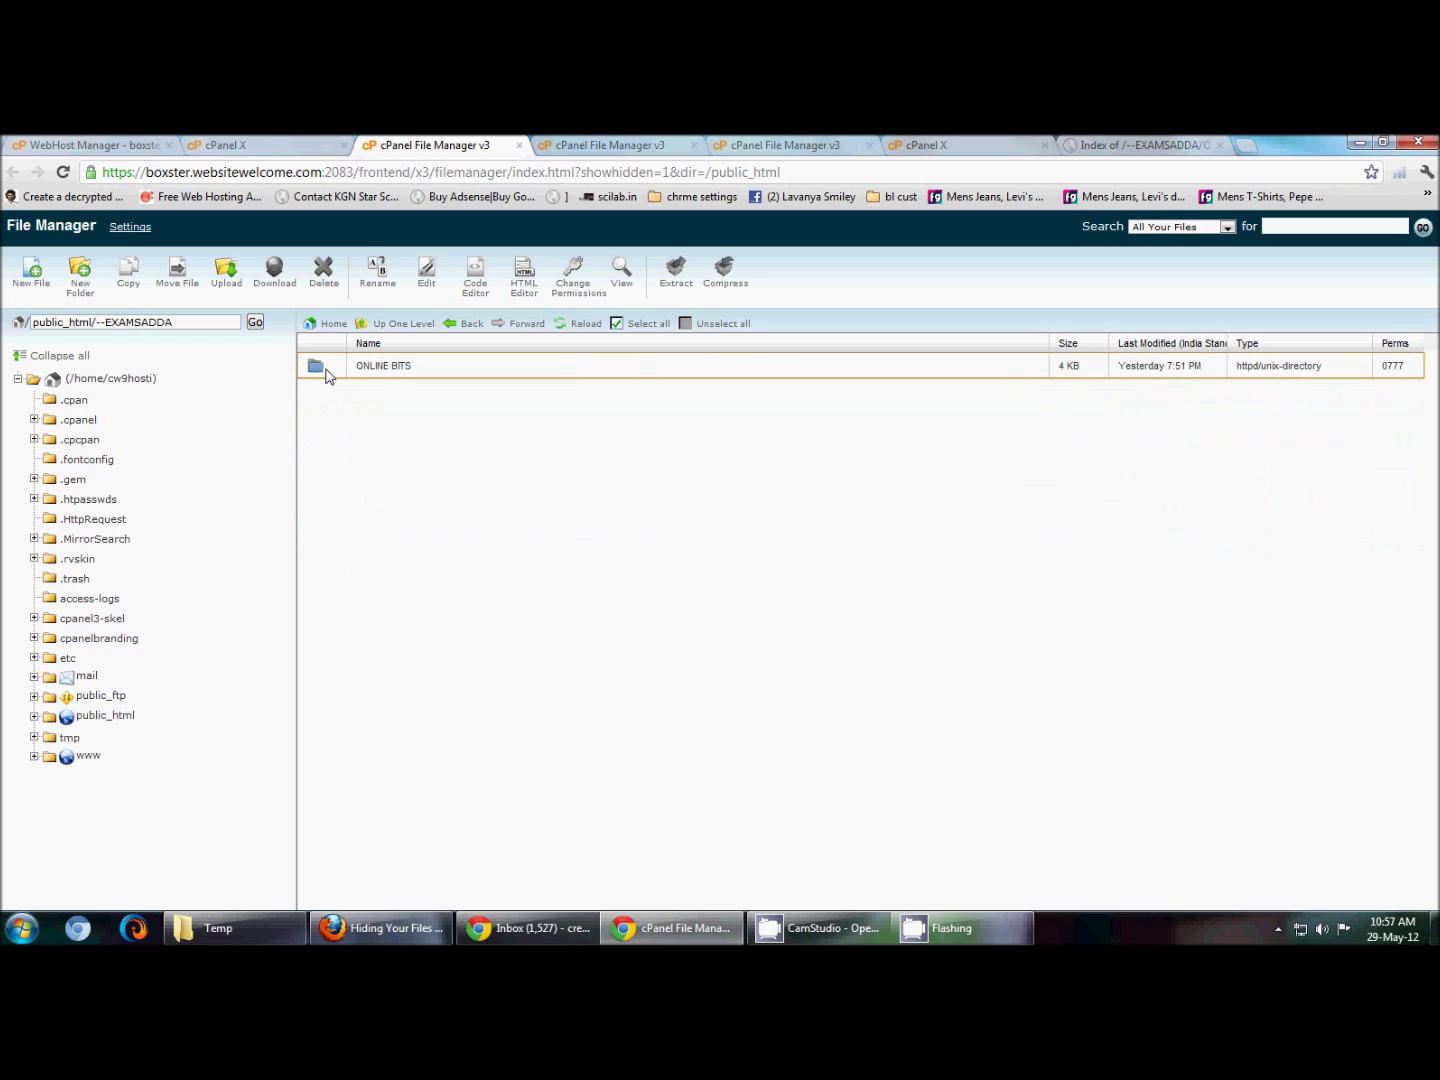
click(321, 374)
click(1100, 145)
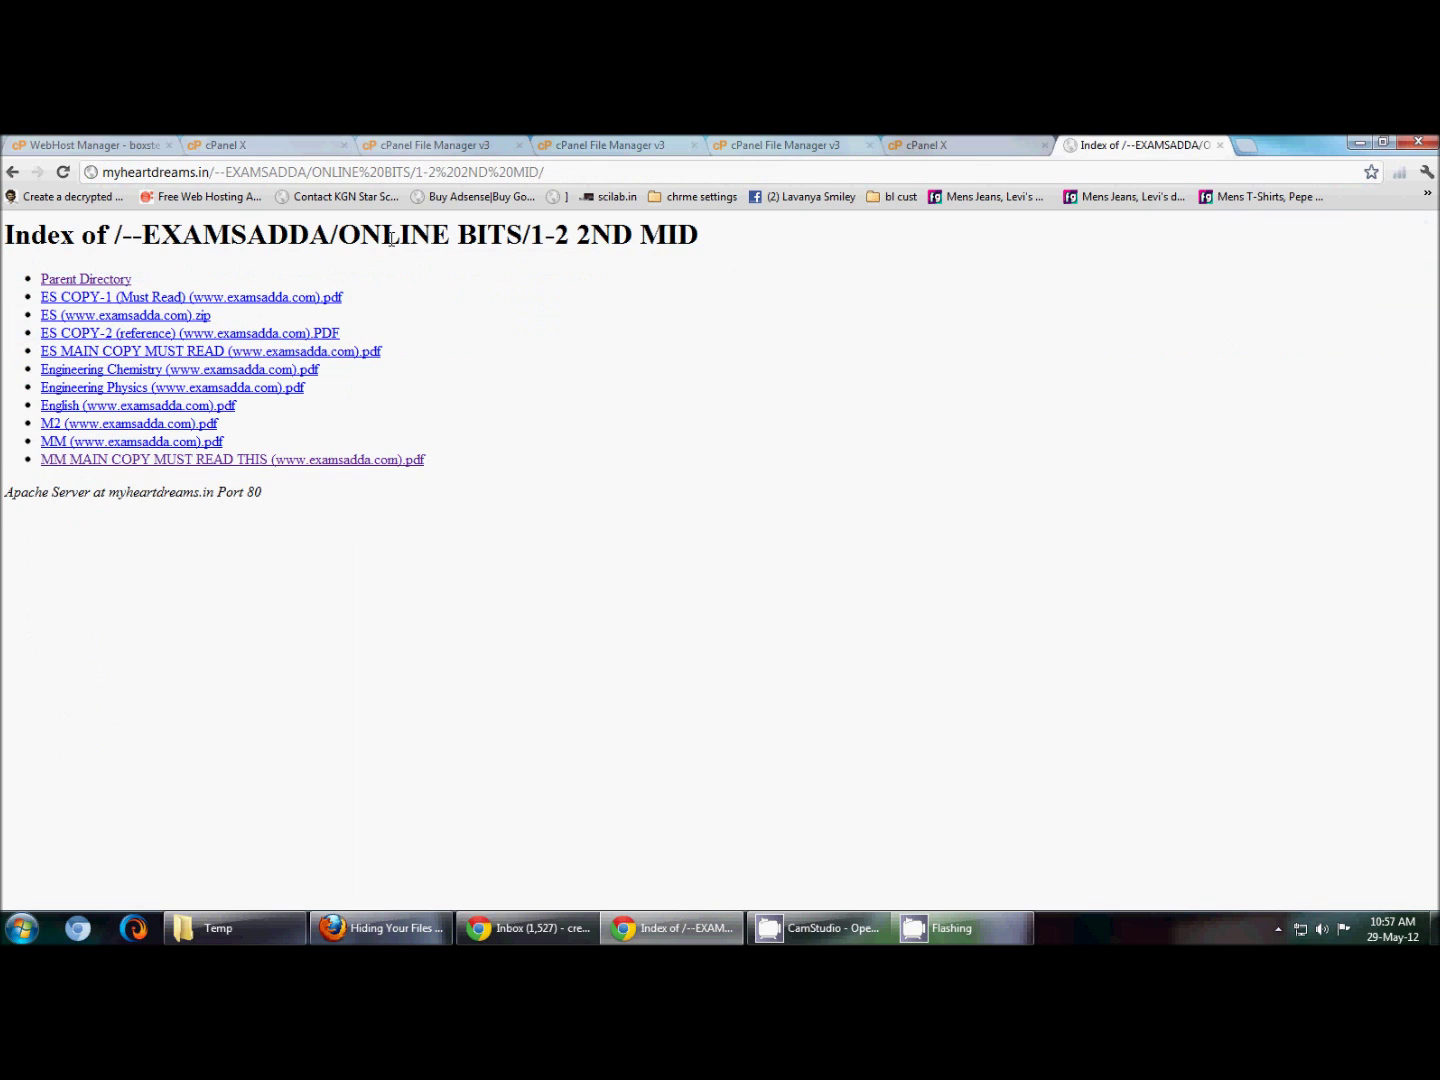
click(93, 285)
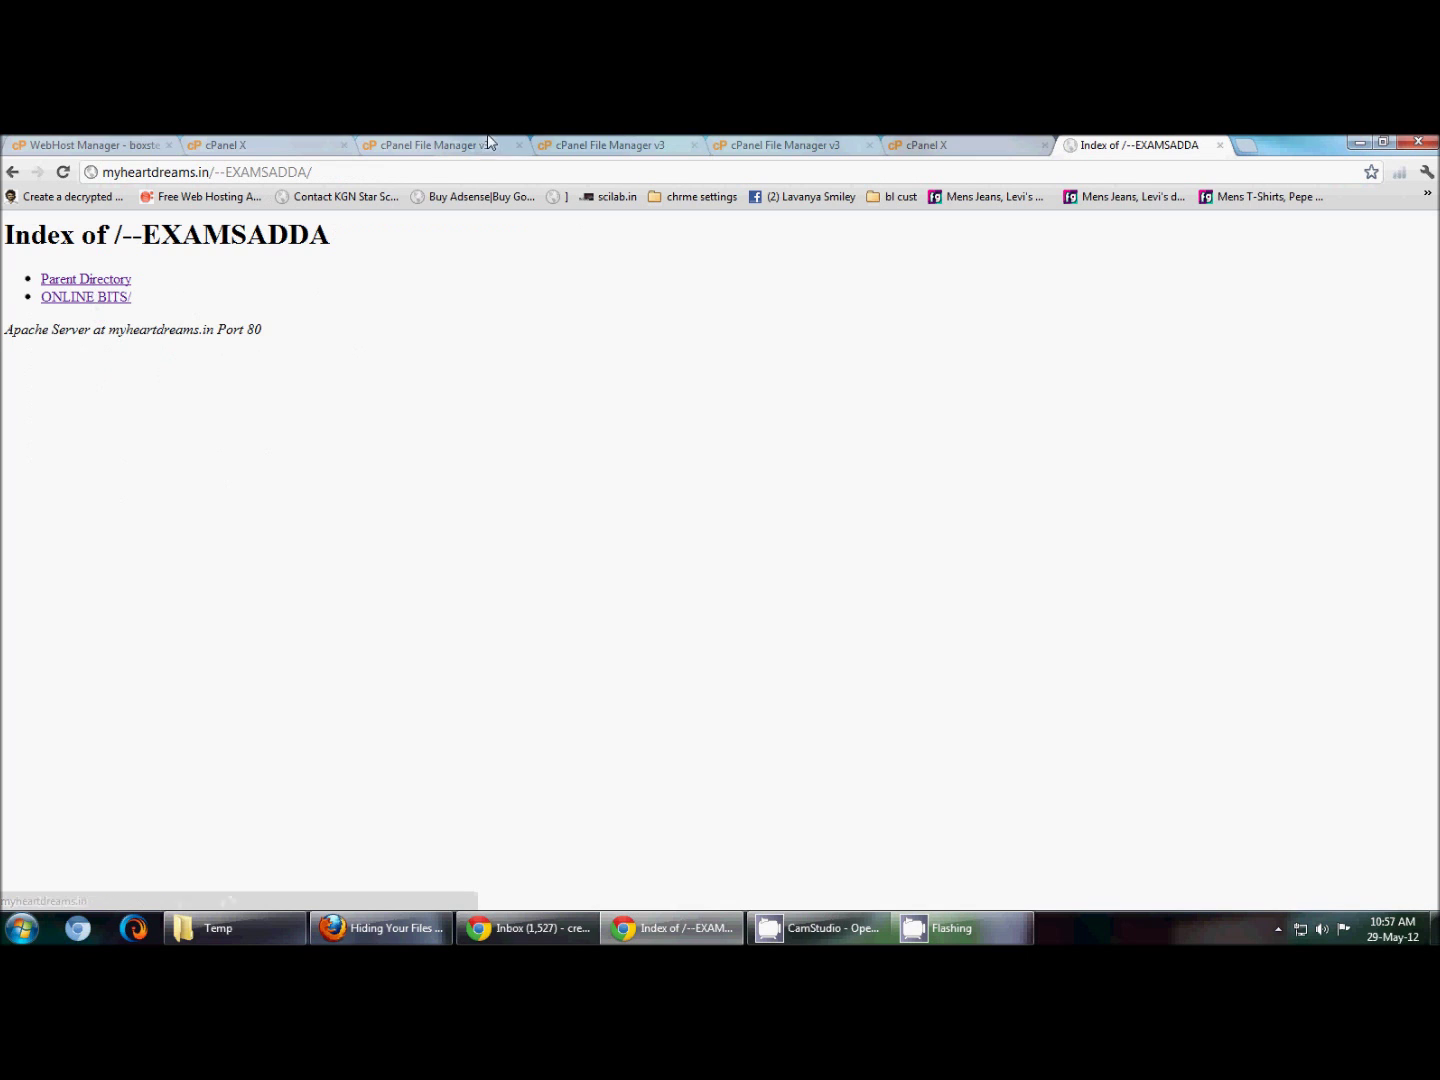
Open Index Manager for the ONLINE BITS folder from File Manager, set it to No Indexing and save.
click(615, 145)
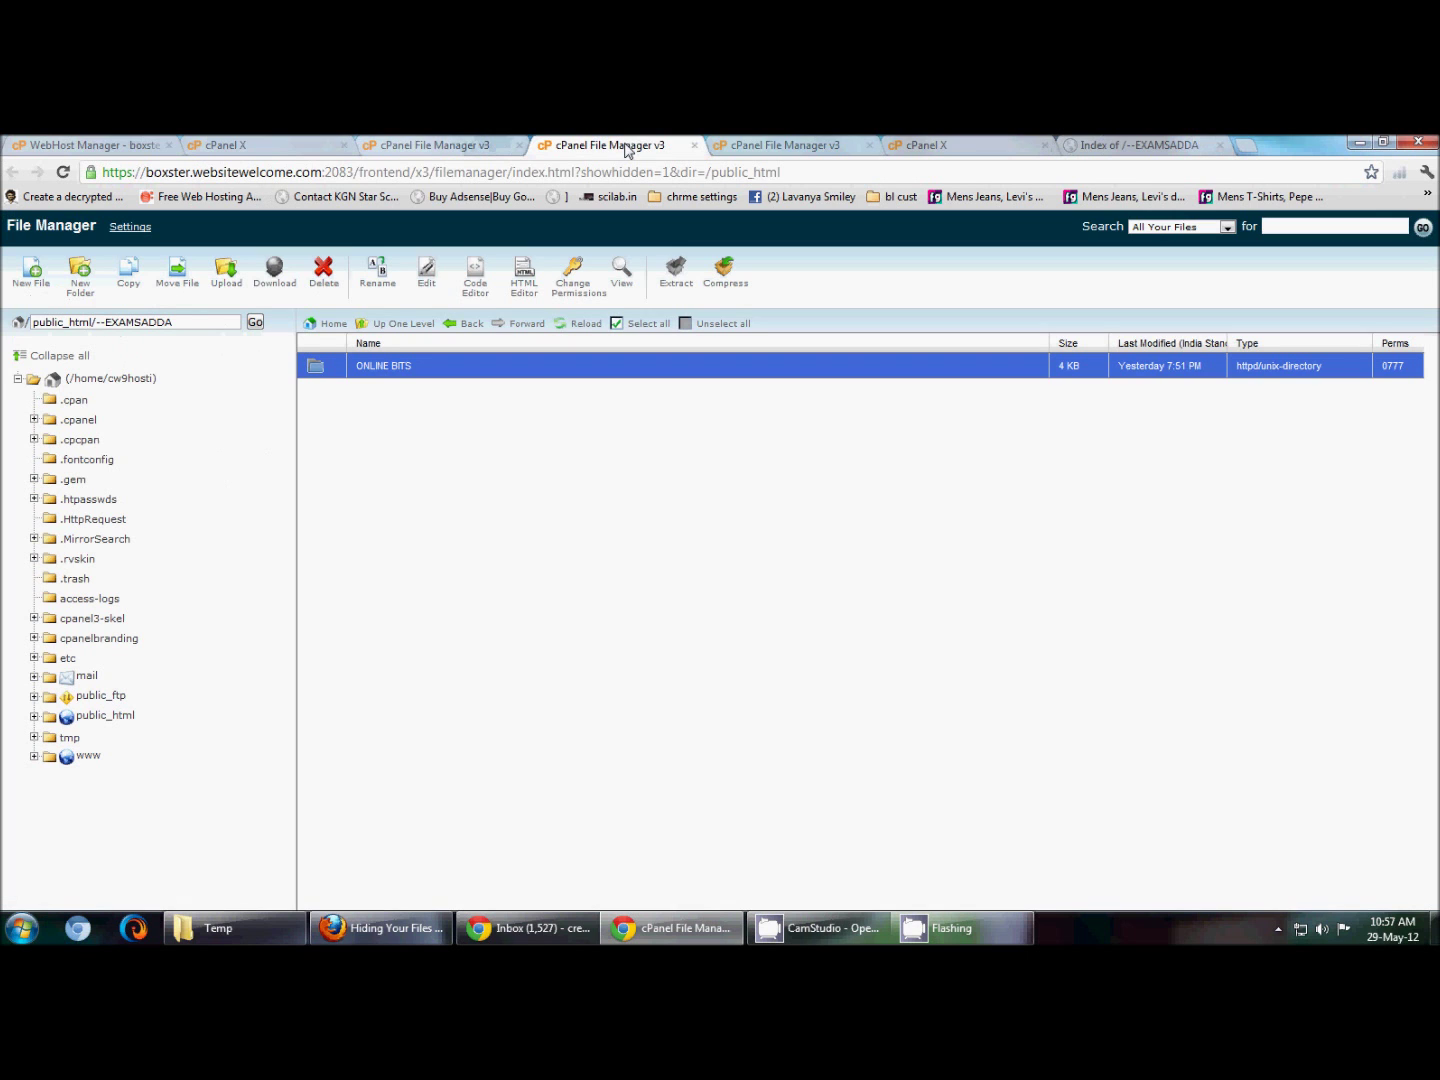
right_click(393, 373)
click(441, 575)
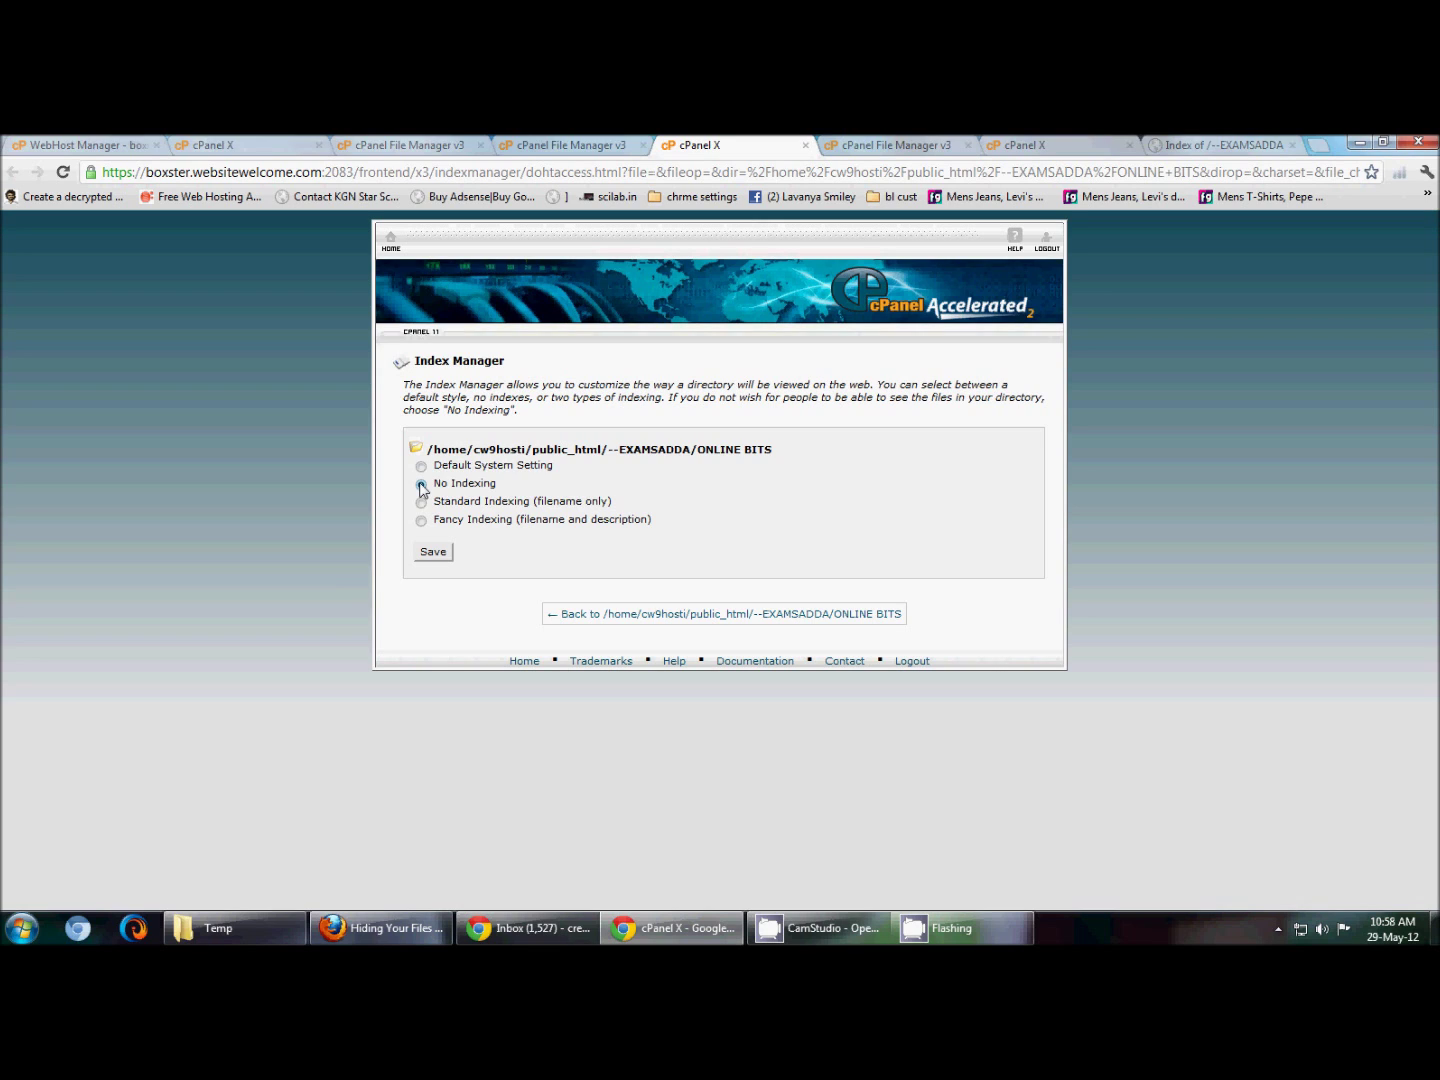
click(420, 483)
click(422, 521)
click(432, 553)
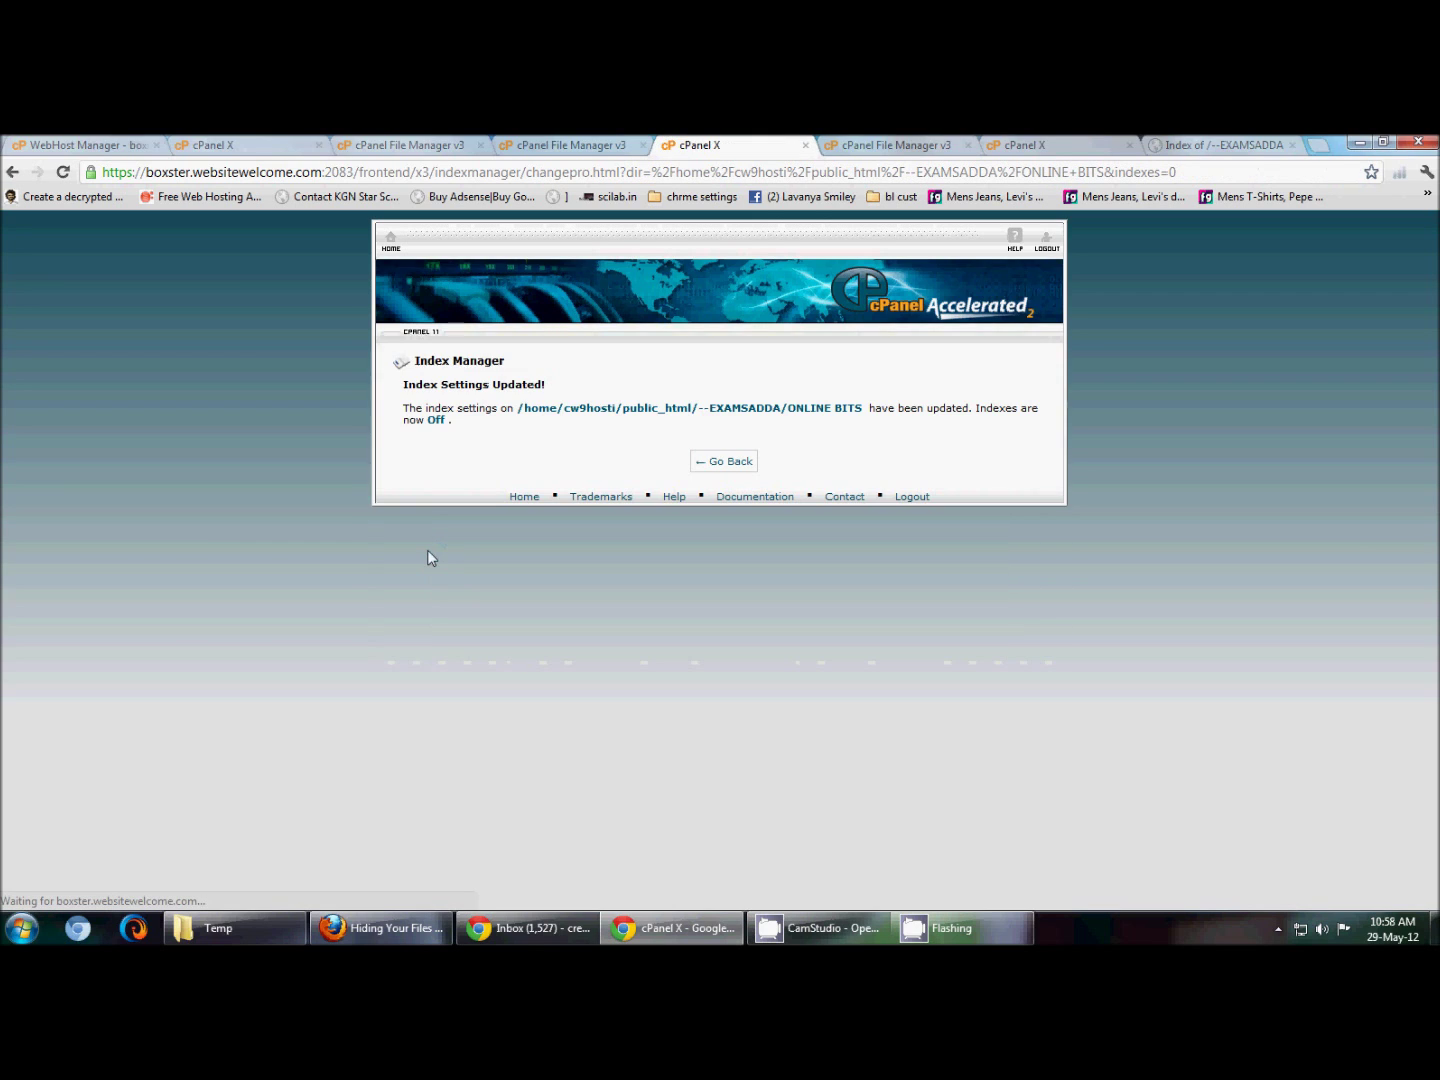
Check public access to the ONLINE BITS folder from the site's --EXAMSADDA listing.
click(1261, 146)
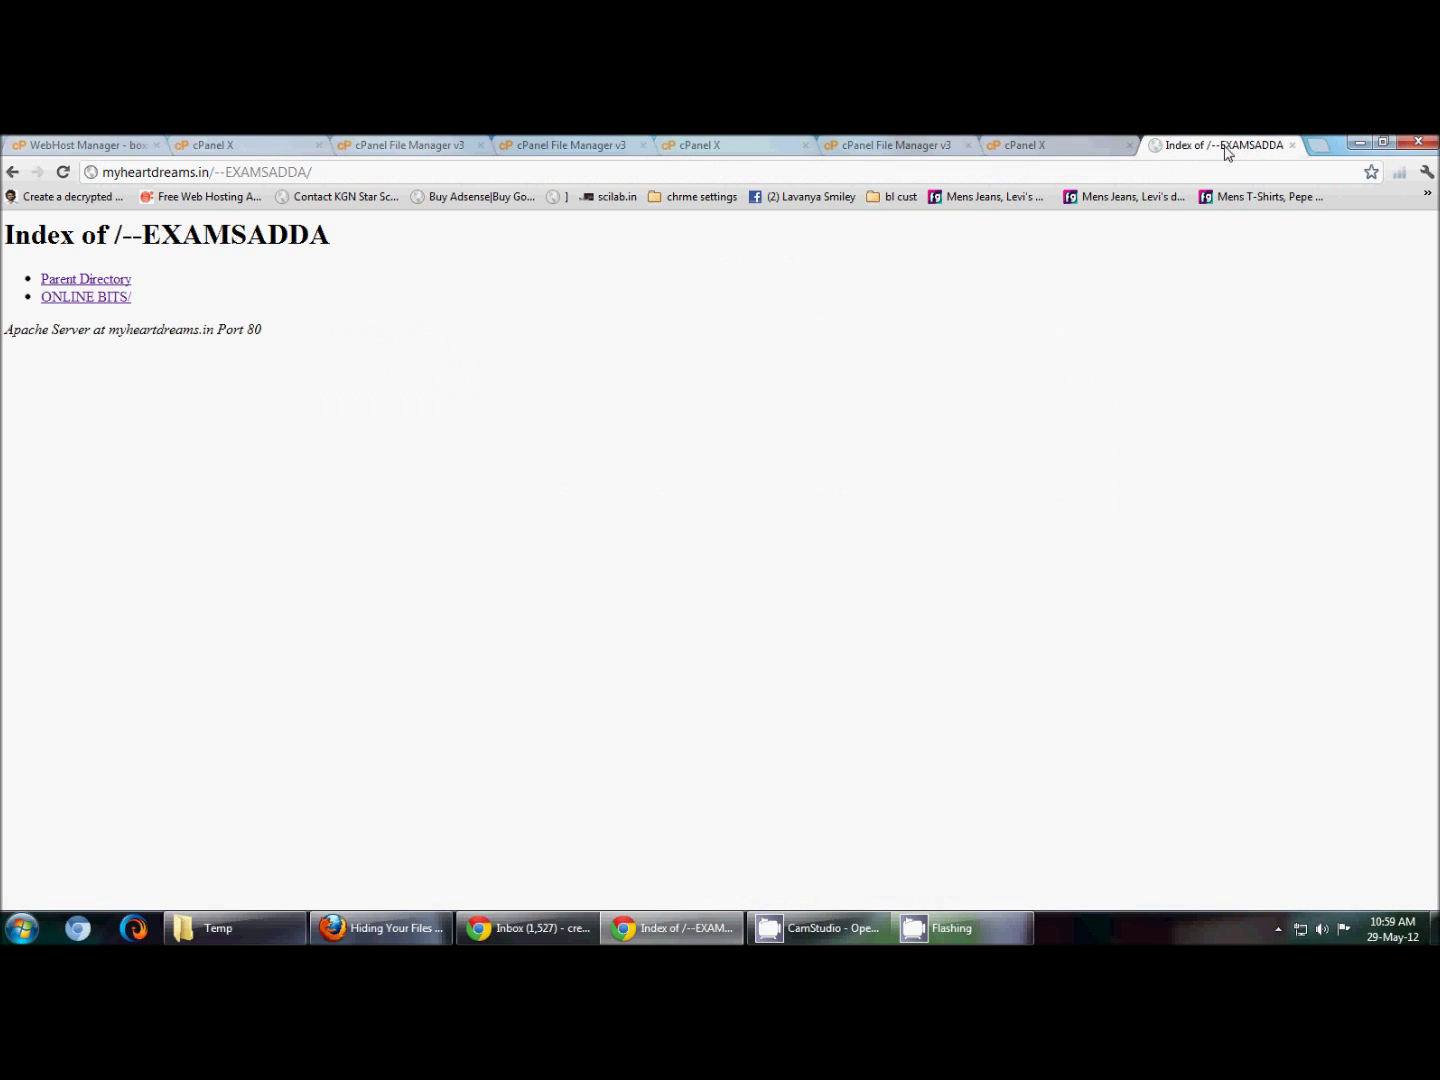
click(105, 301)
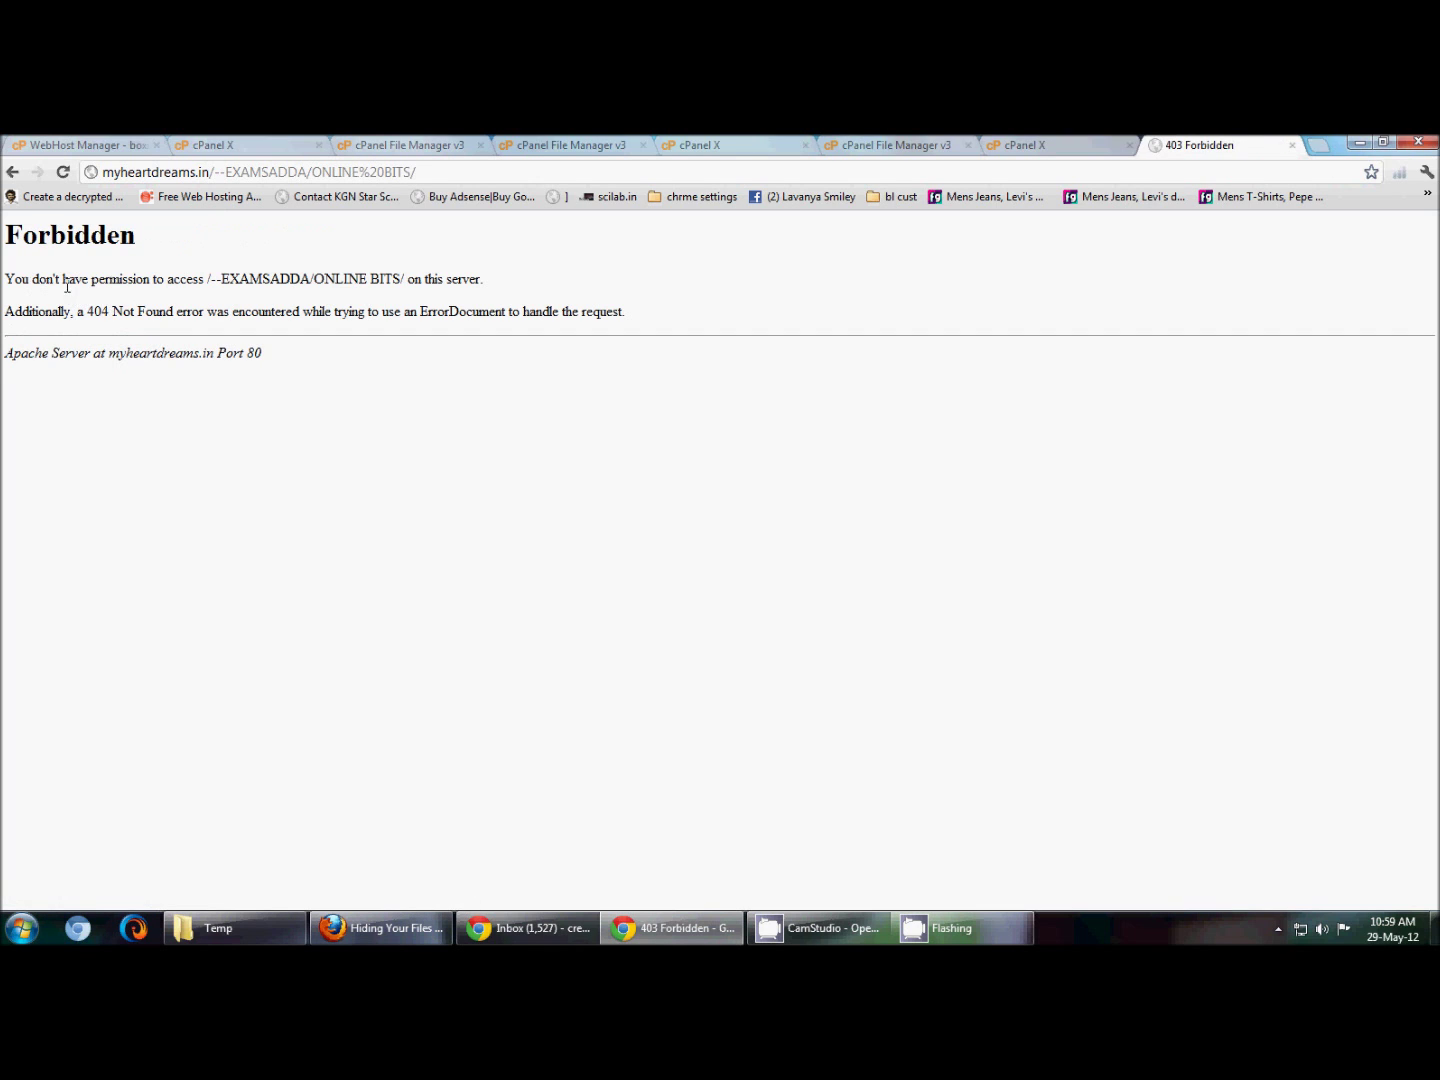
drag(5, 283, 490, 280)
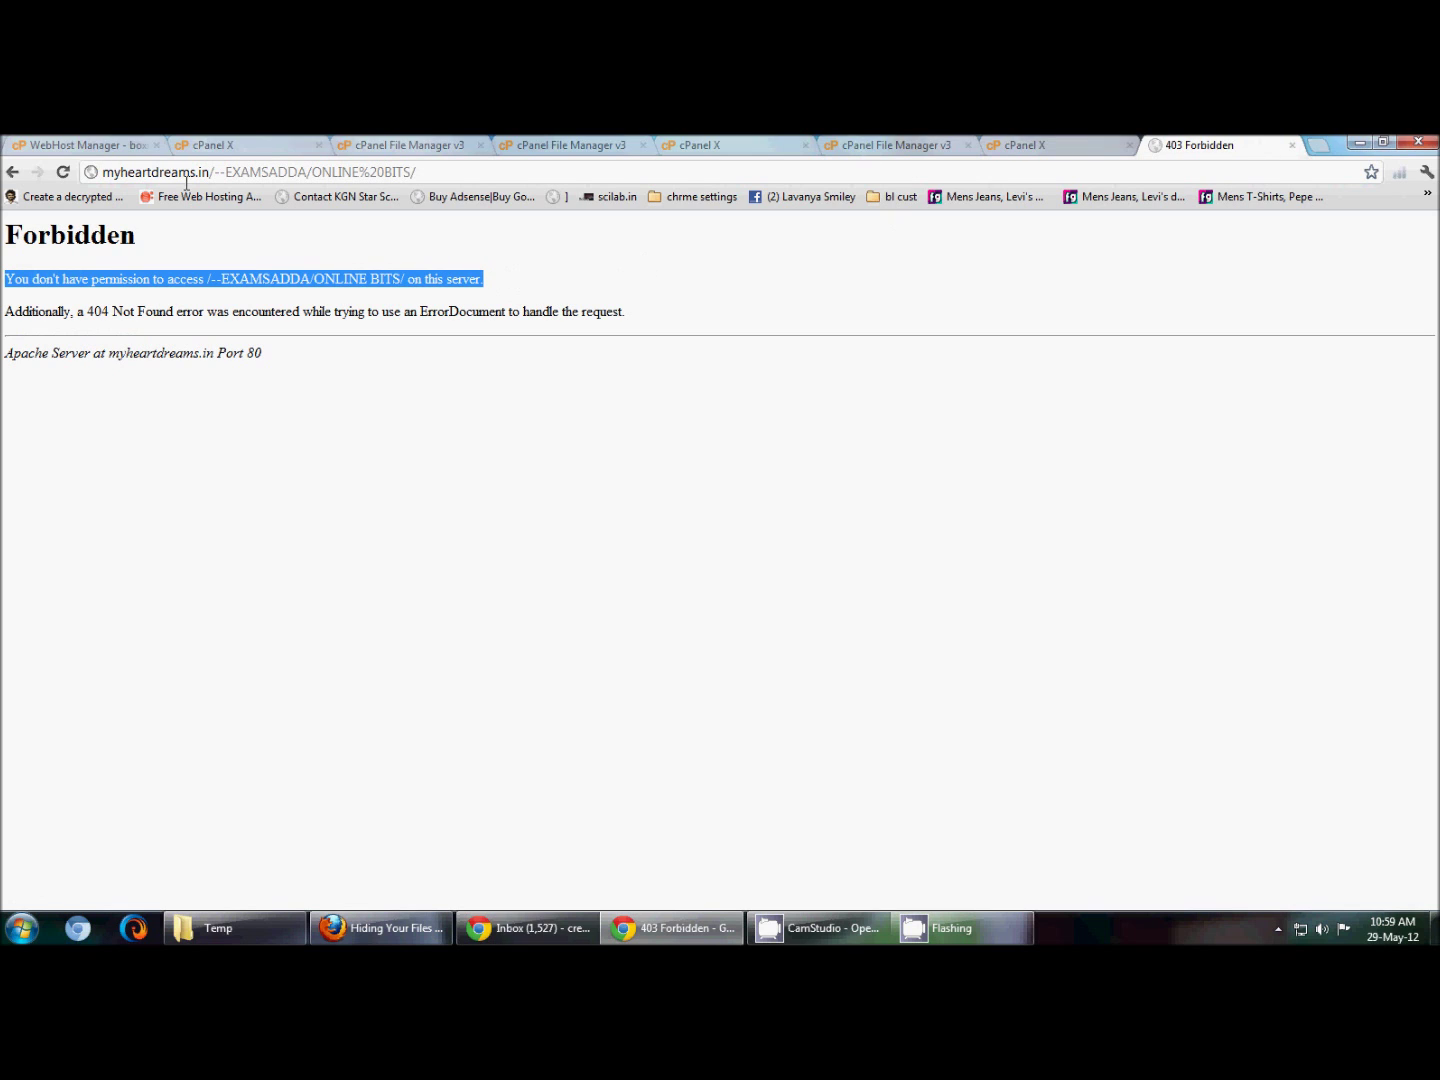
click(477, 172)
click(477, 173)
click(476, 171)
key(Down)
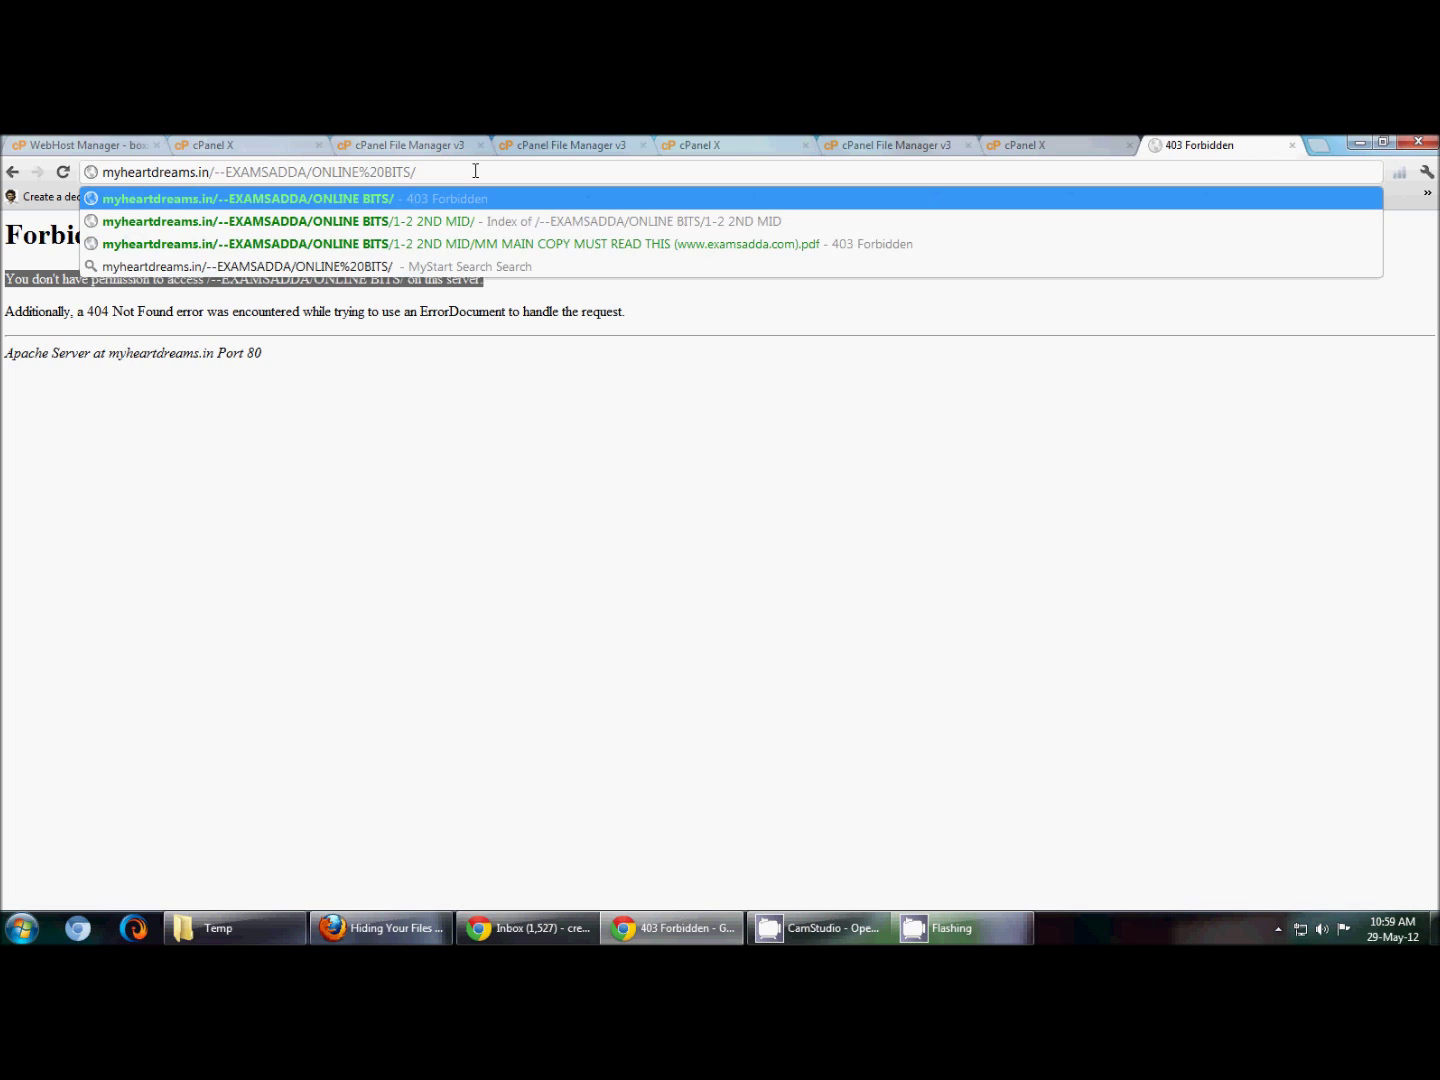
click(485, 245)
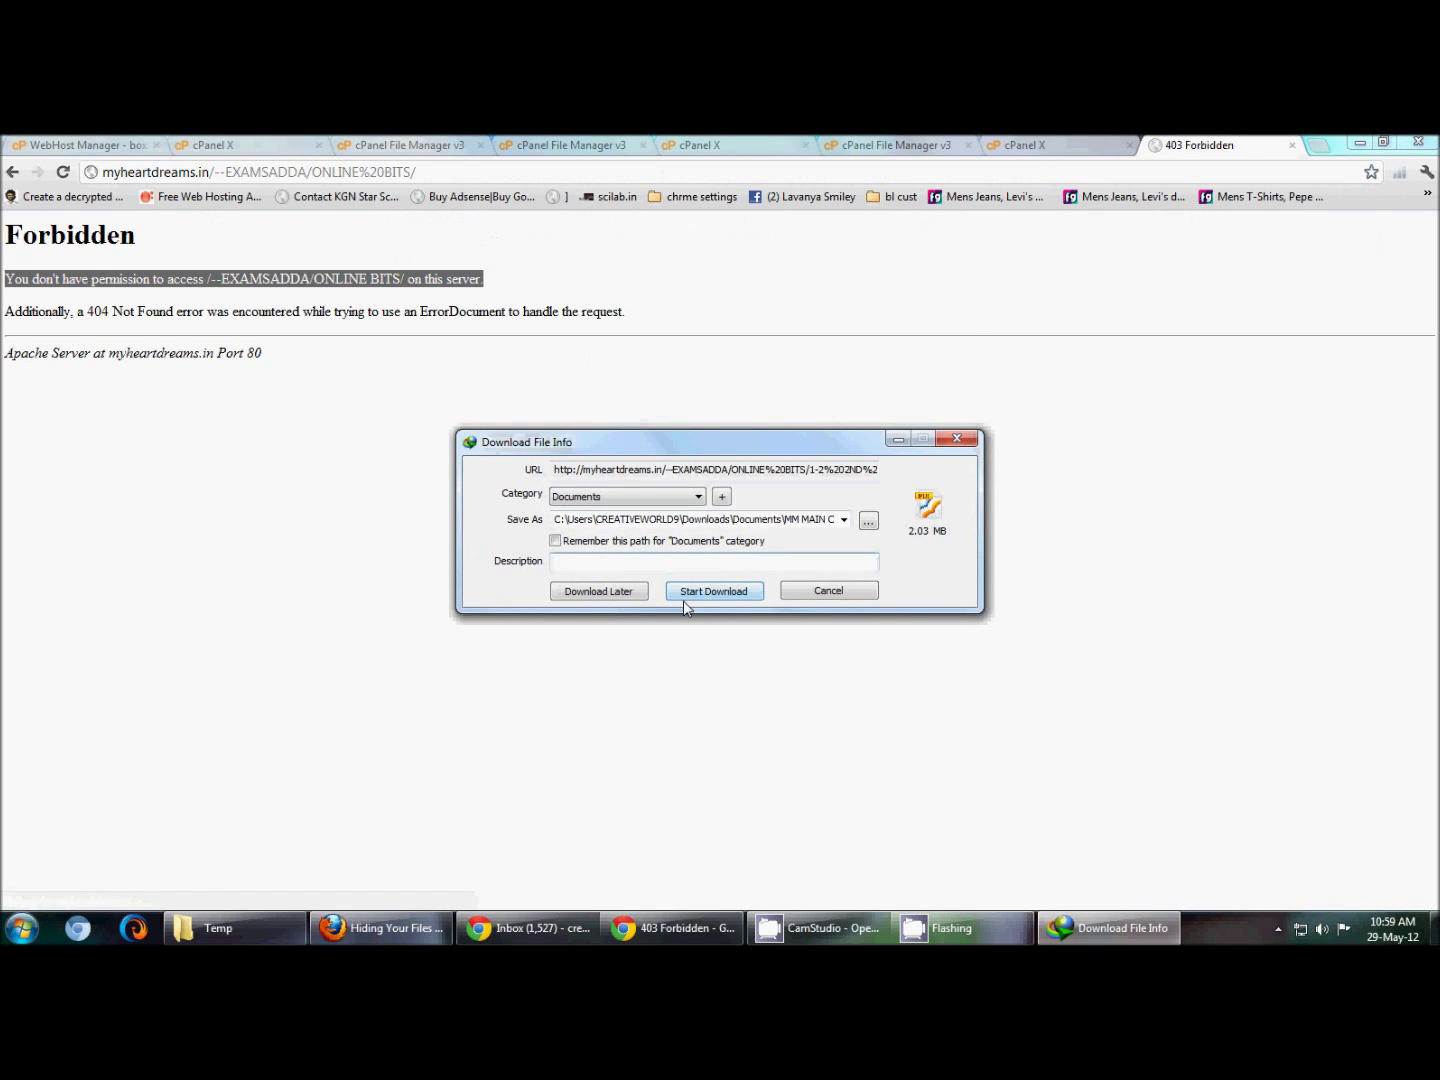
click(685, 597)
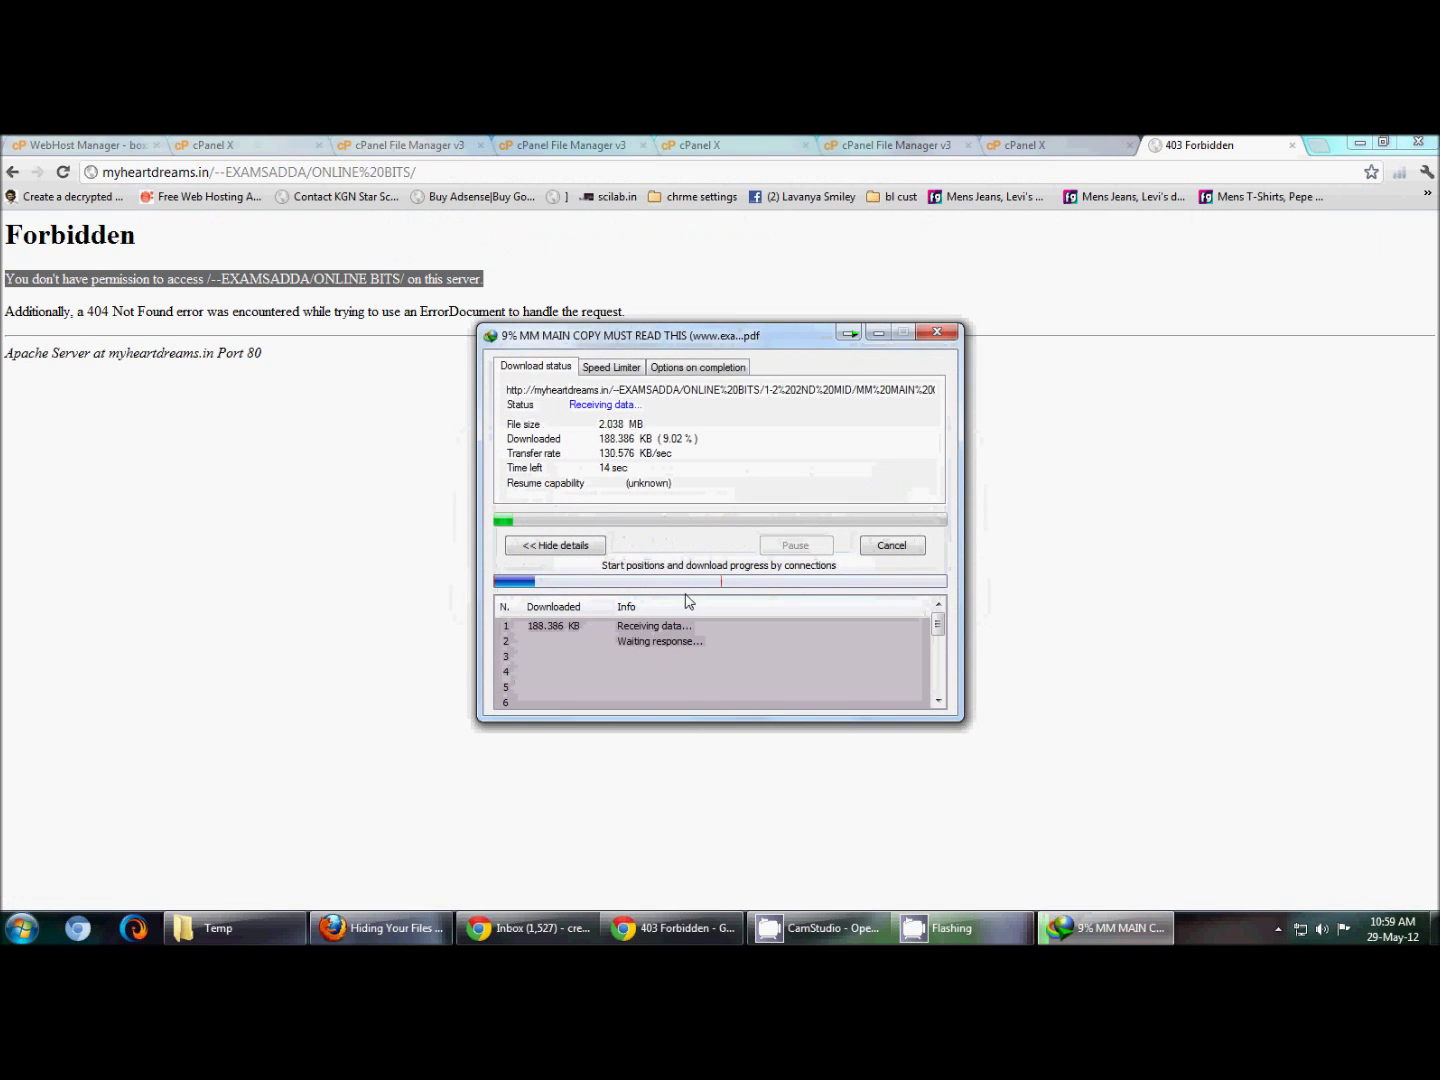
click(889, 548)
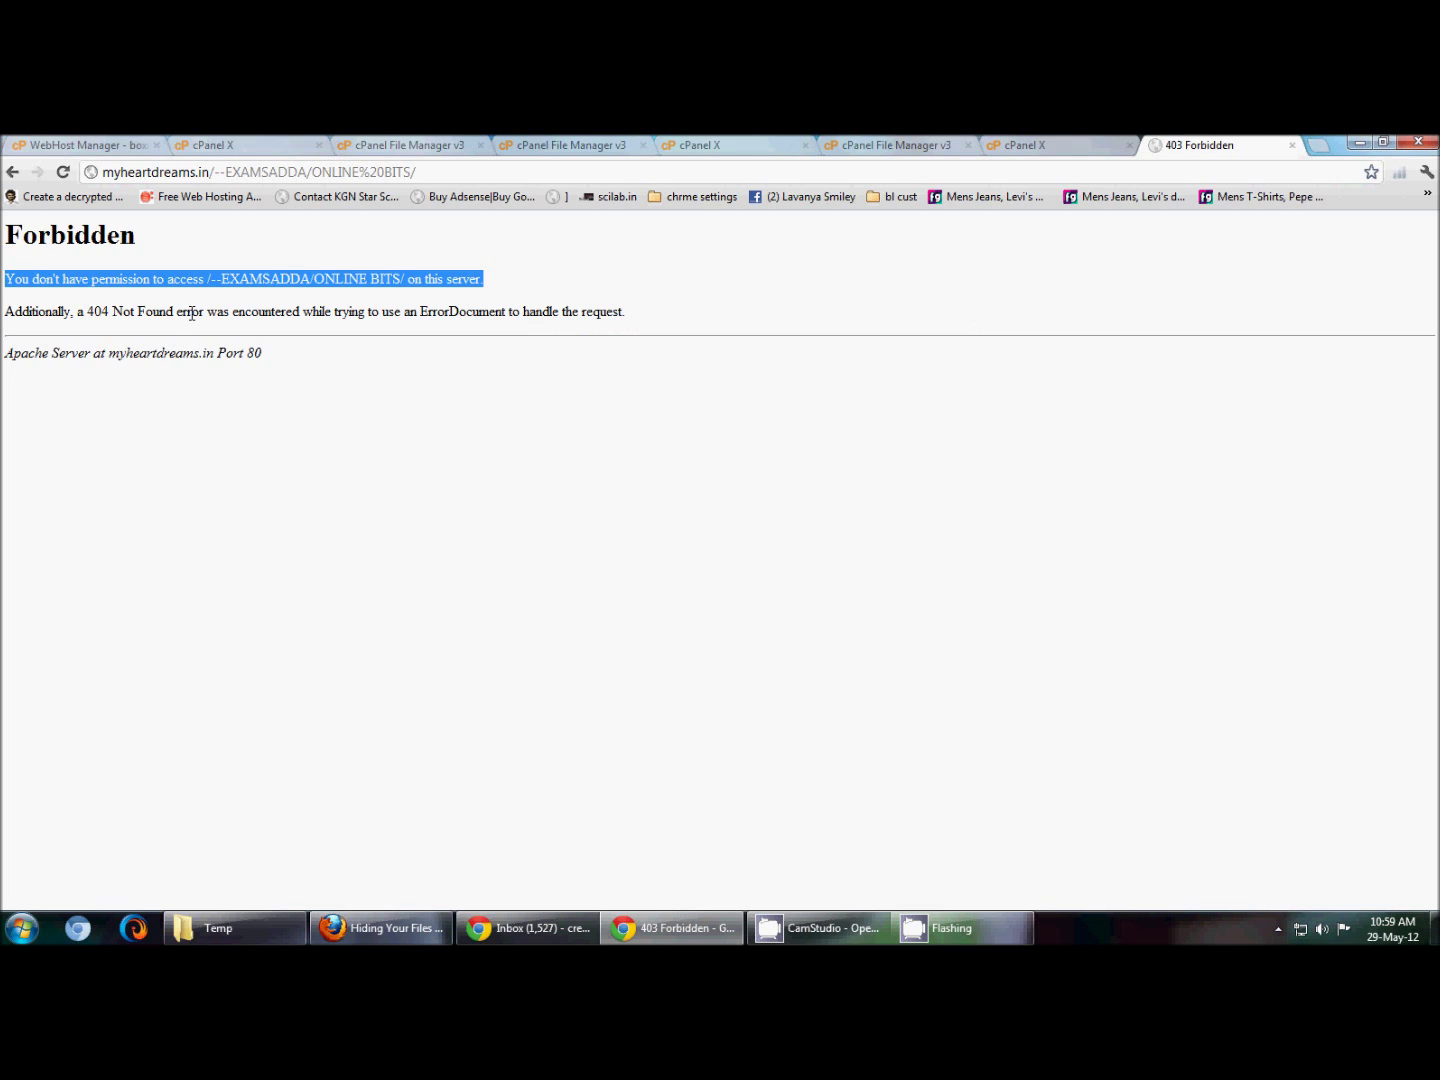
Open Index Manager from the cPanel home page, view the www folder's indexing options and go back to its folder list.
click(716, 145)
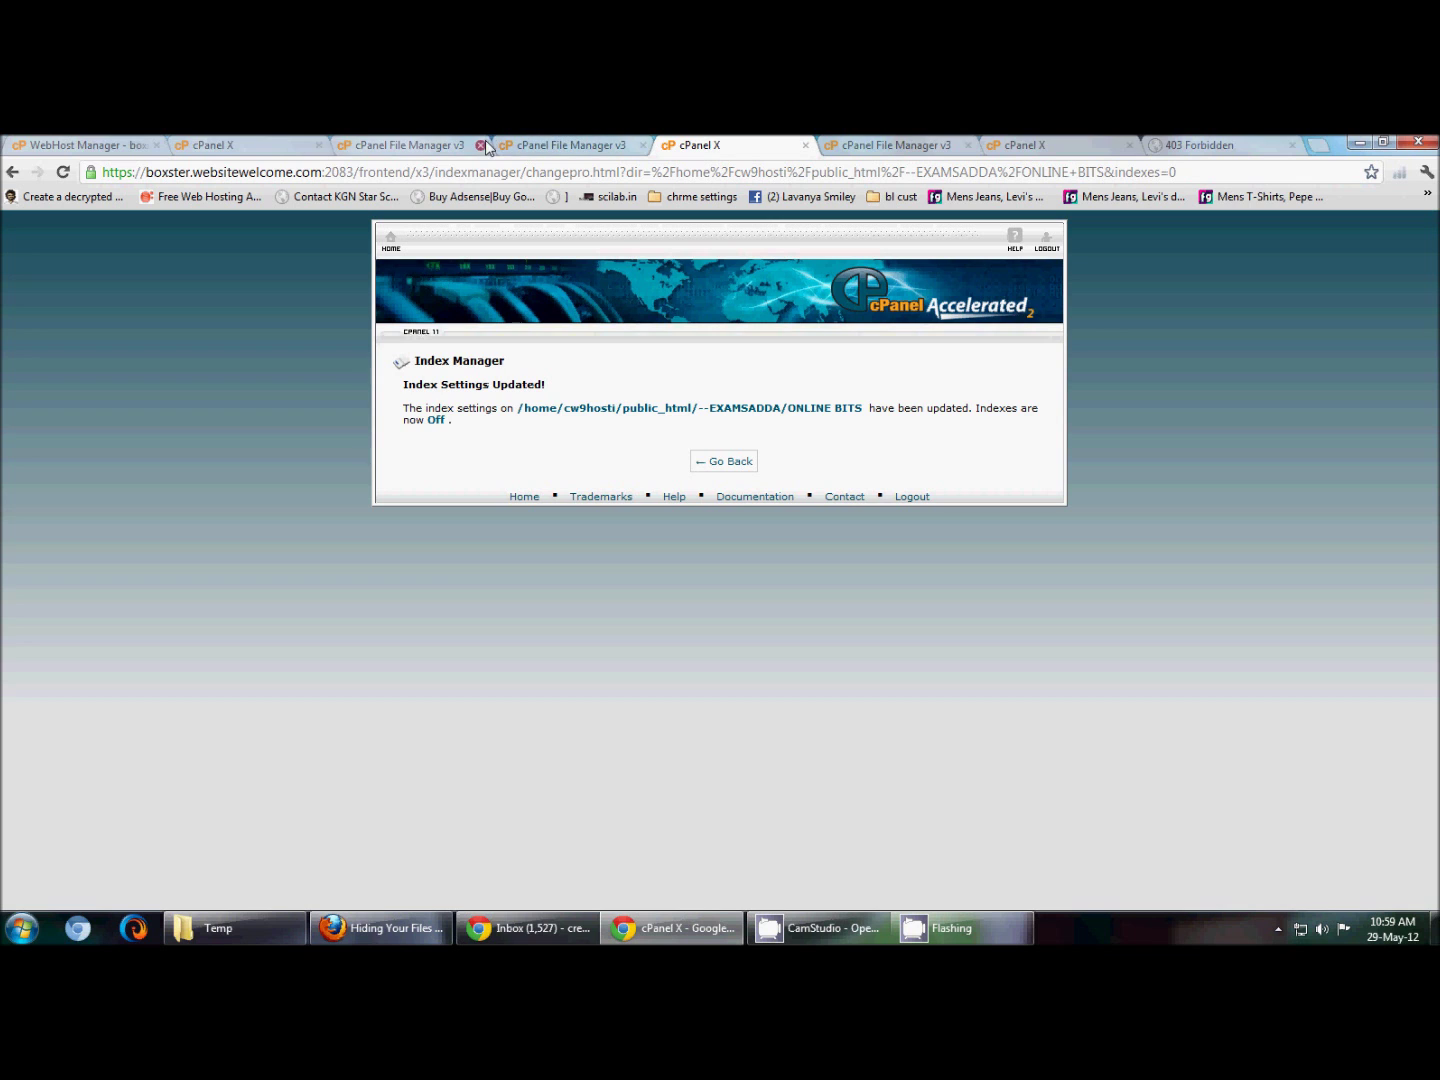
click(440, 145)
click(252, 145)
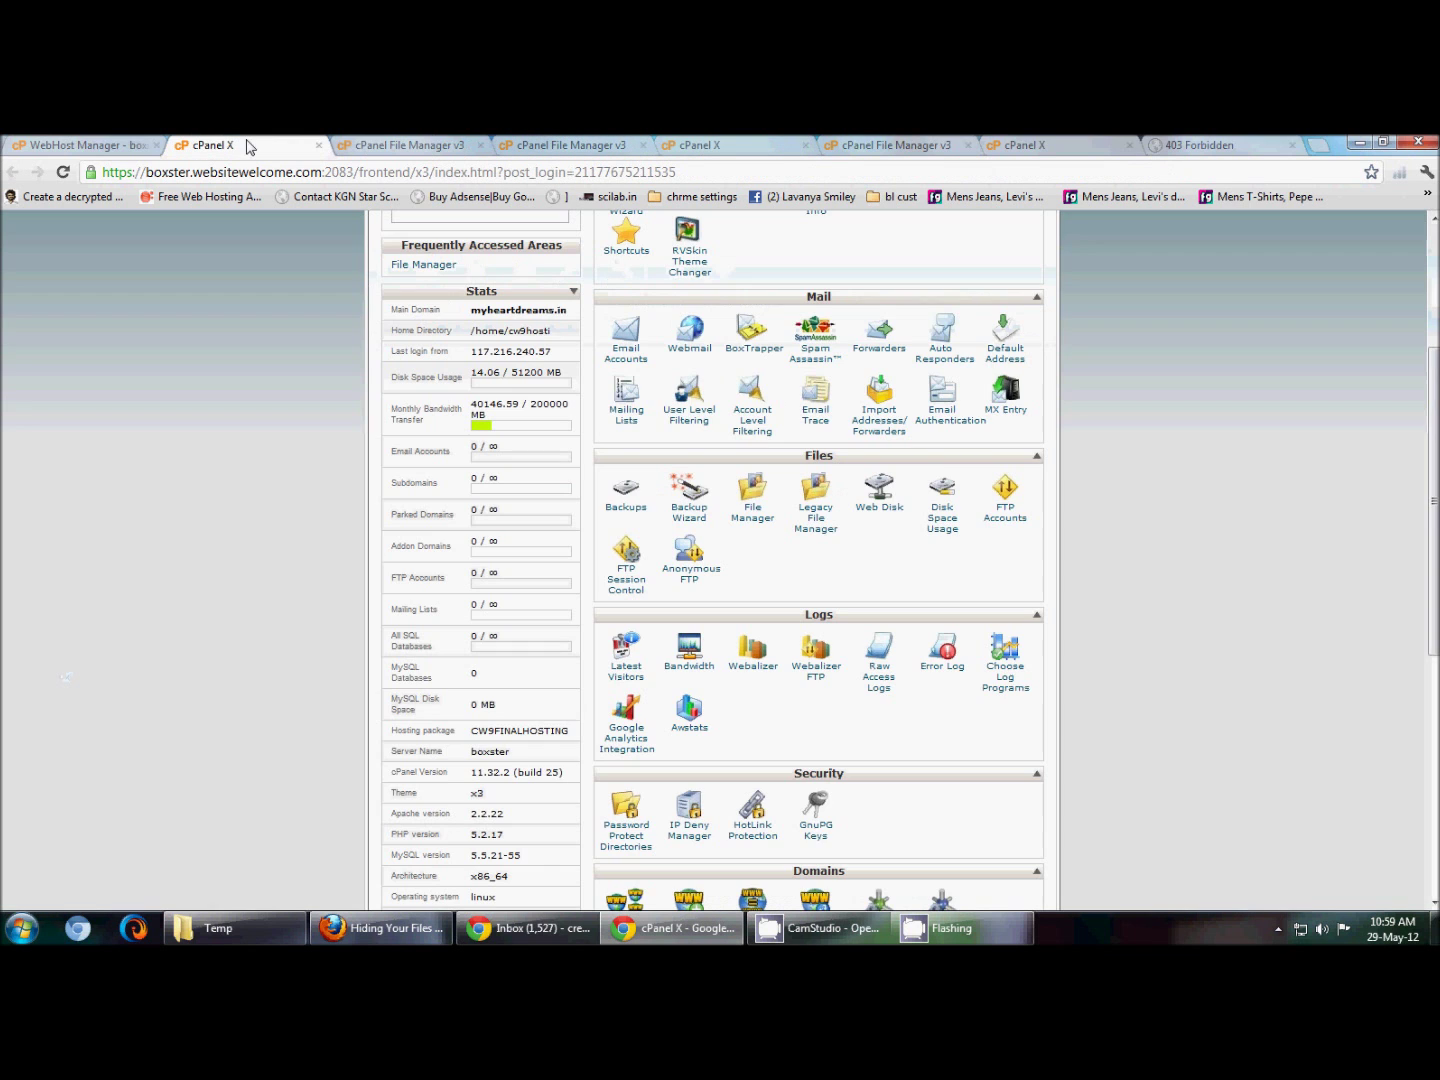
scroll(688, 620, down, 5)
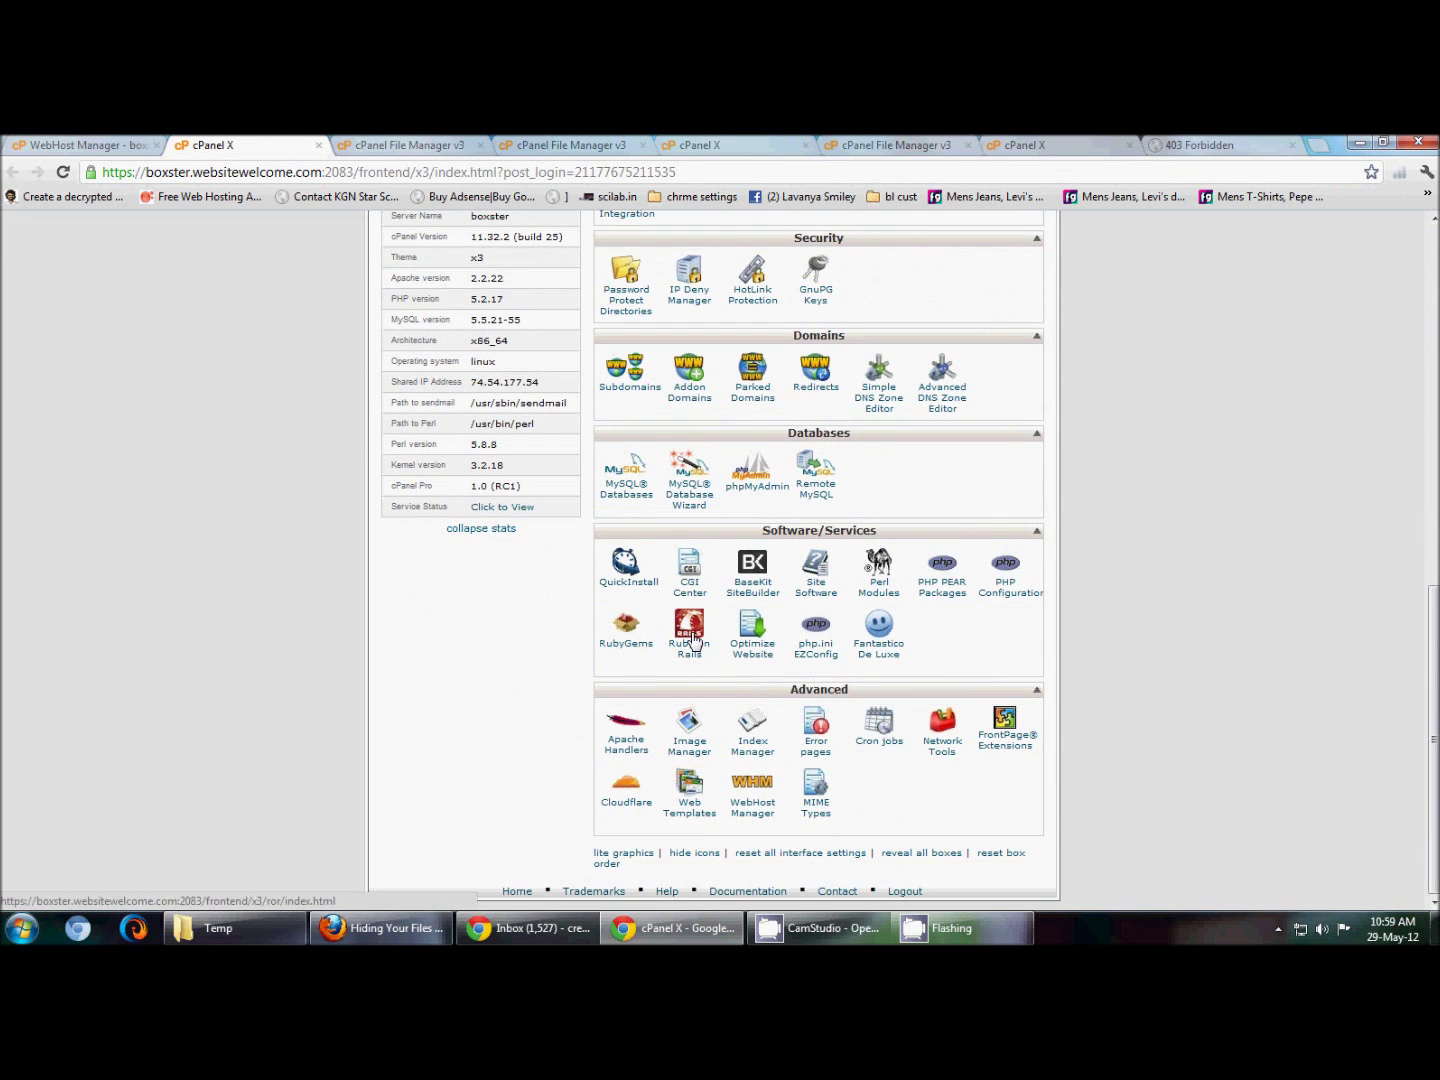
scroll(688, 518, up, 3)
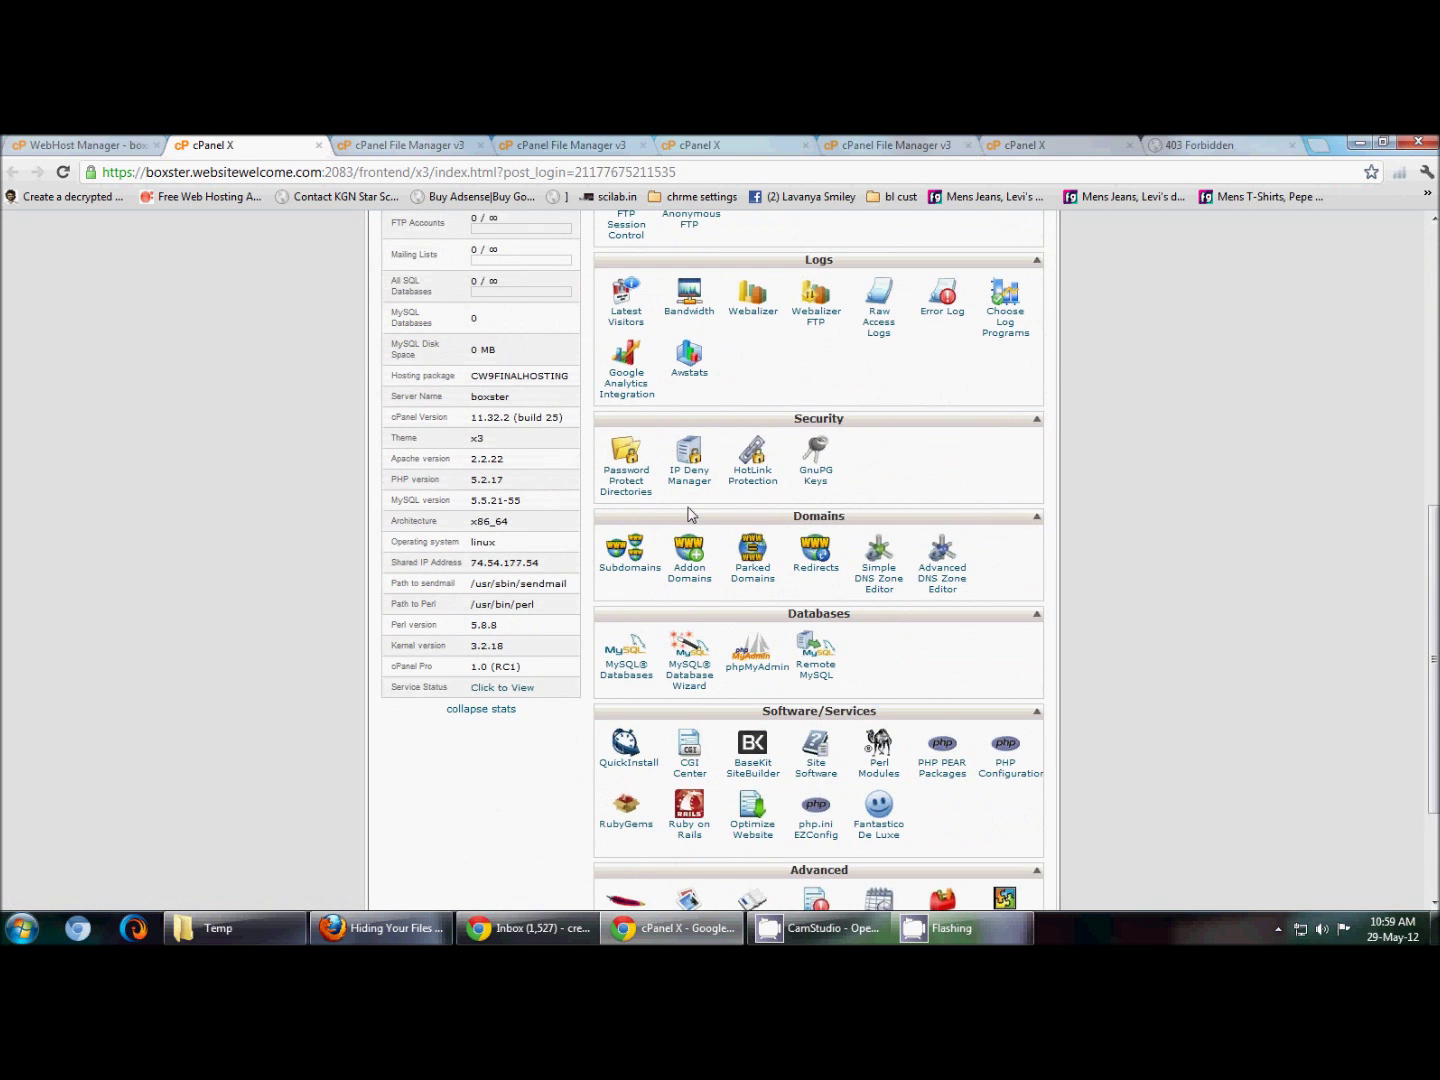
scroll(688, 520, down, 3)
right_click(752, 722)
key(t)
key(ctrl+Tab)
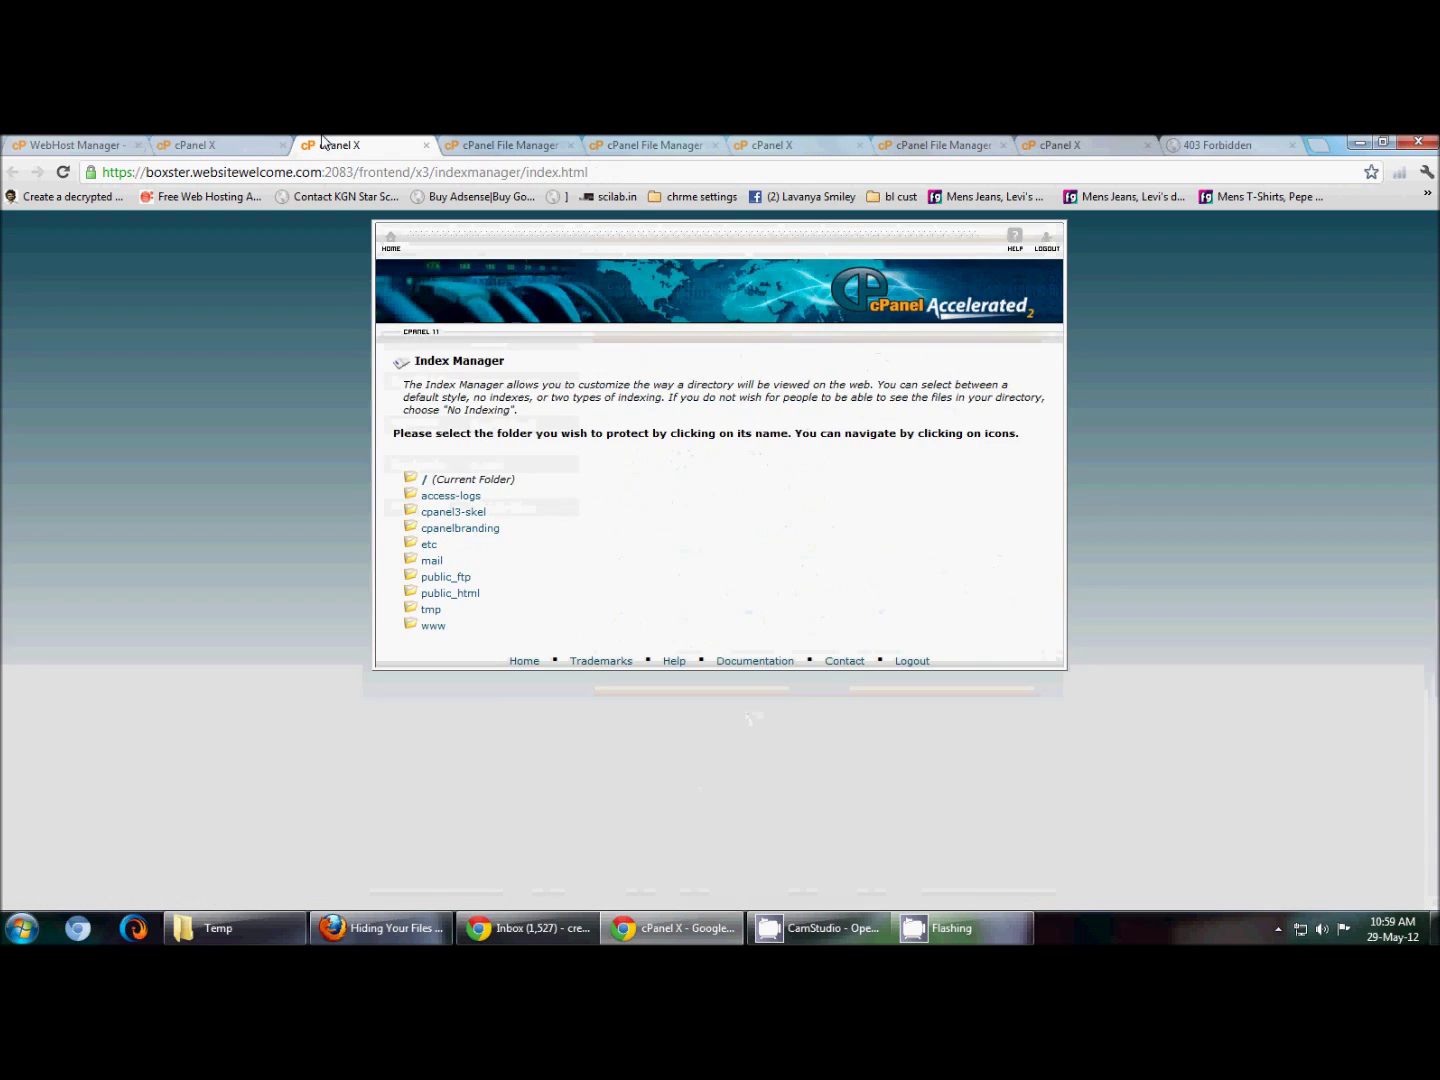
click(430, 627)
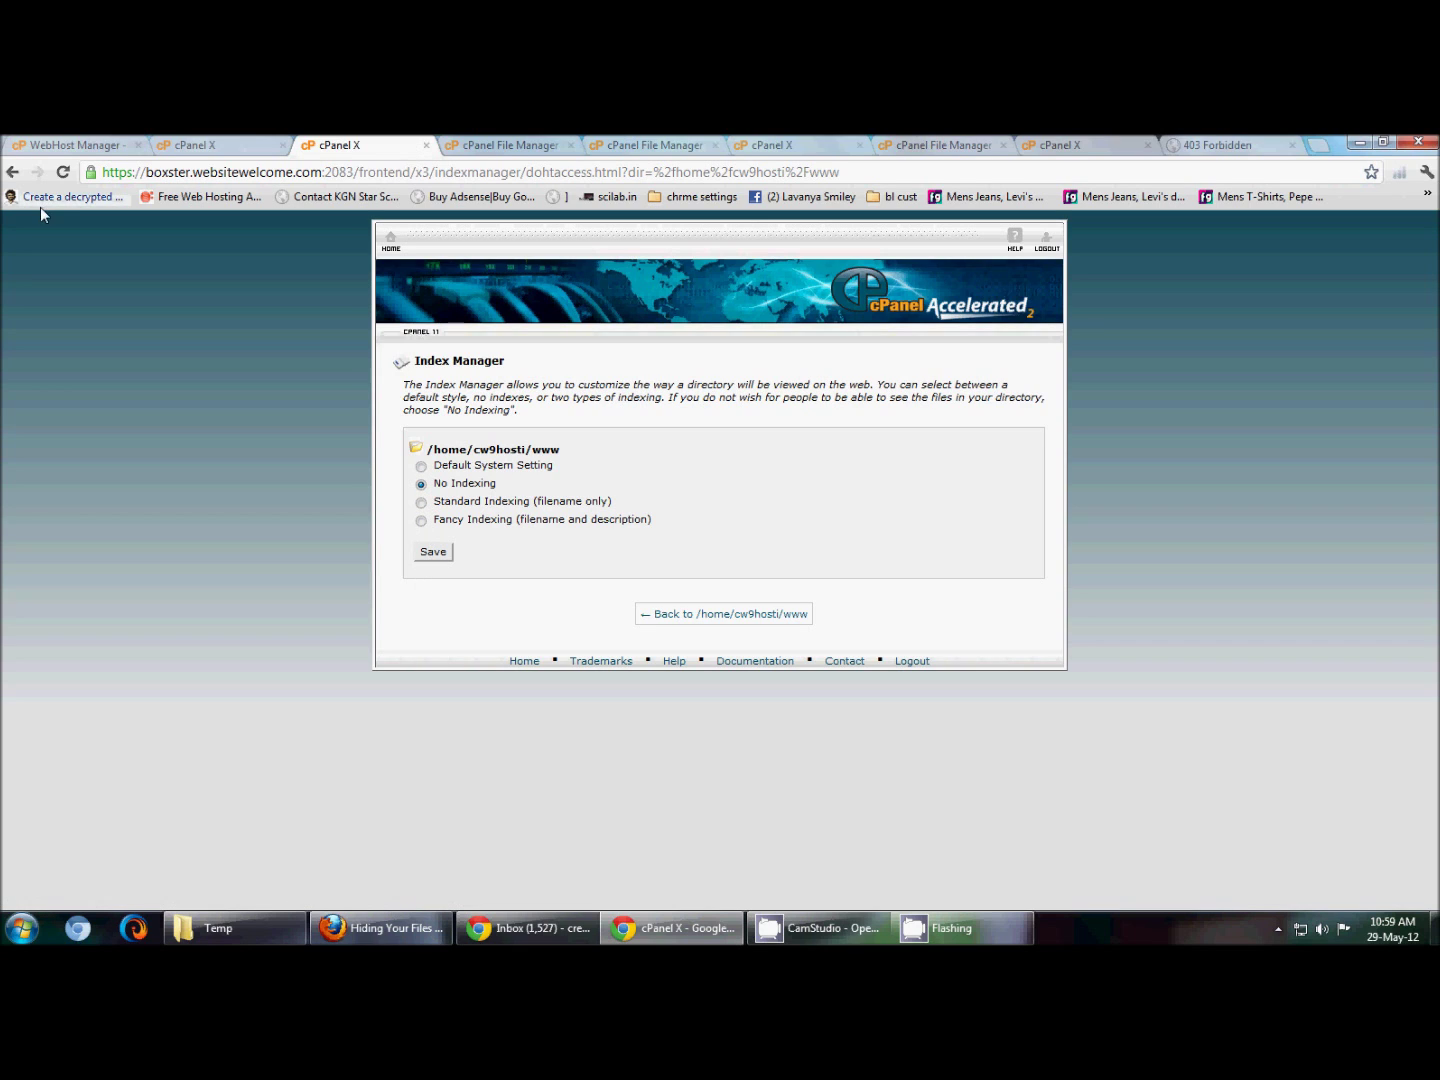
click(698, 615)
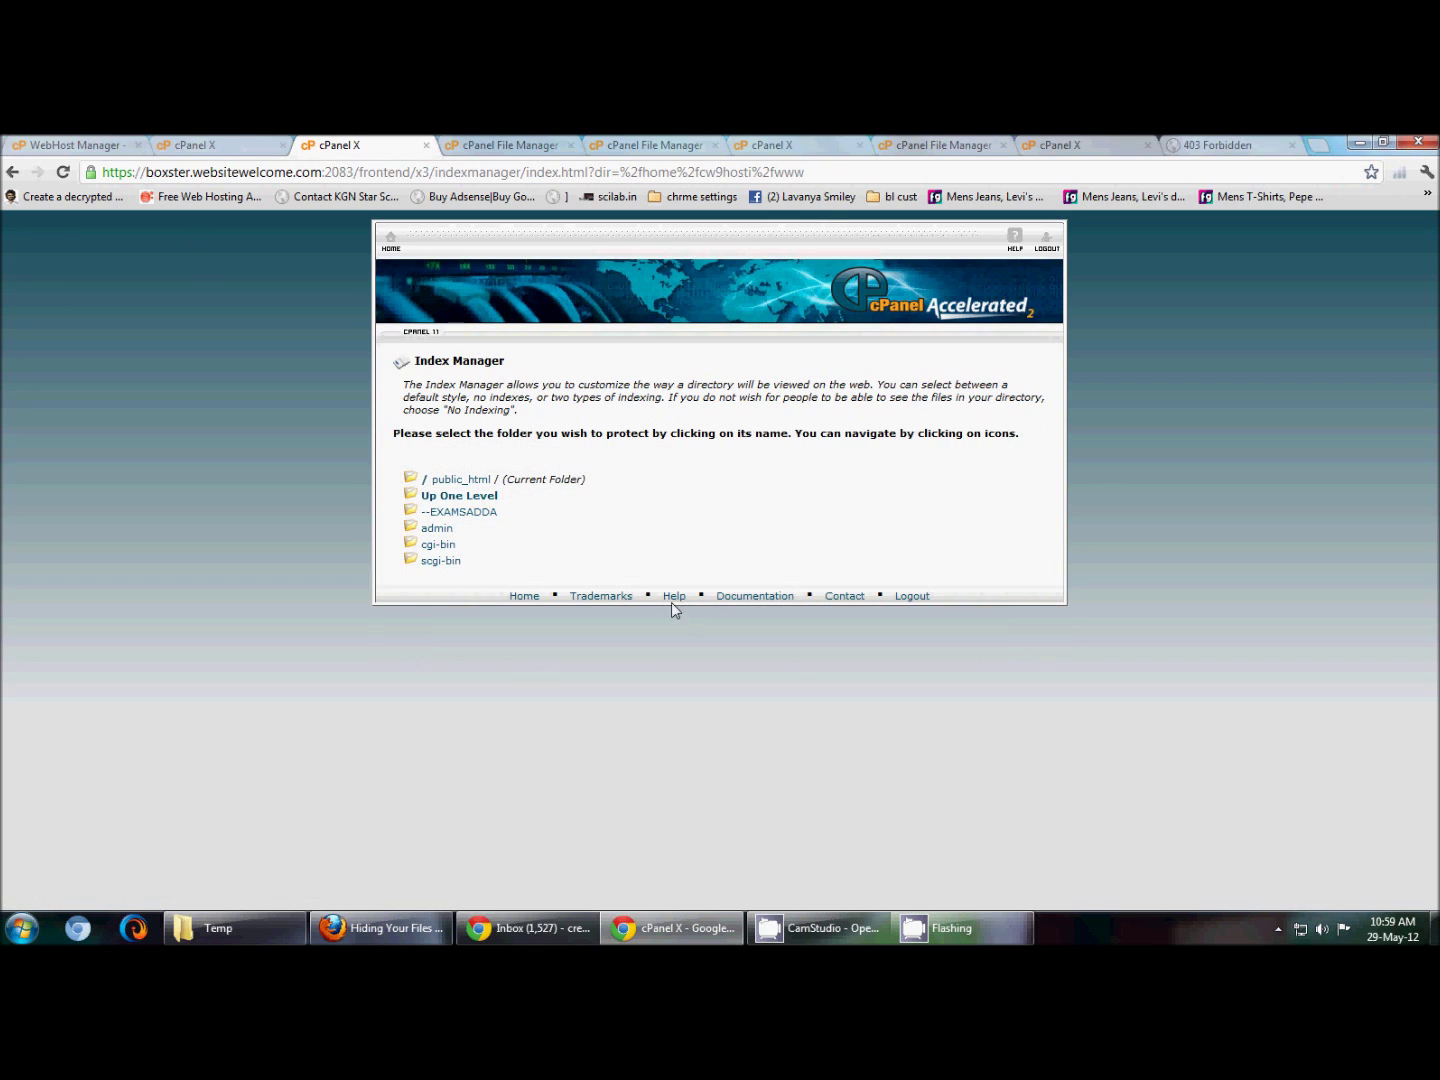
Load the myheartdreams.in root listing and recheck public access to --EXAMSADDA/ONLINE BITS.
click(1206, 145)
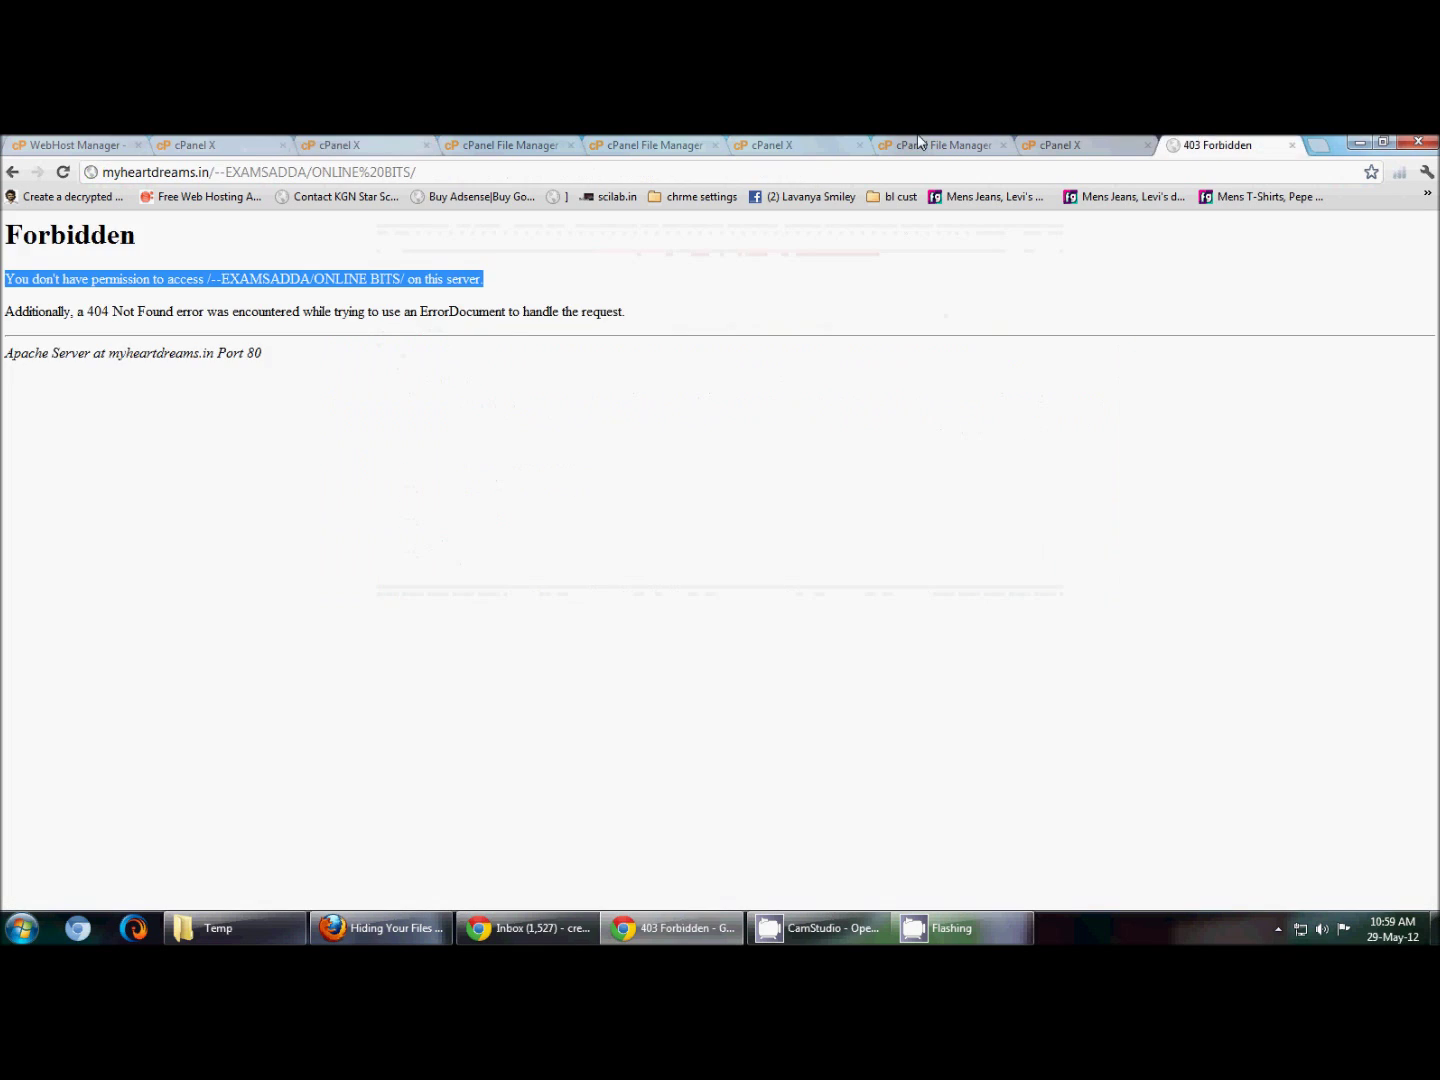
click(13, 172)
click(12, 173)
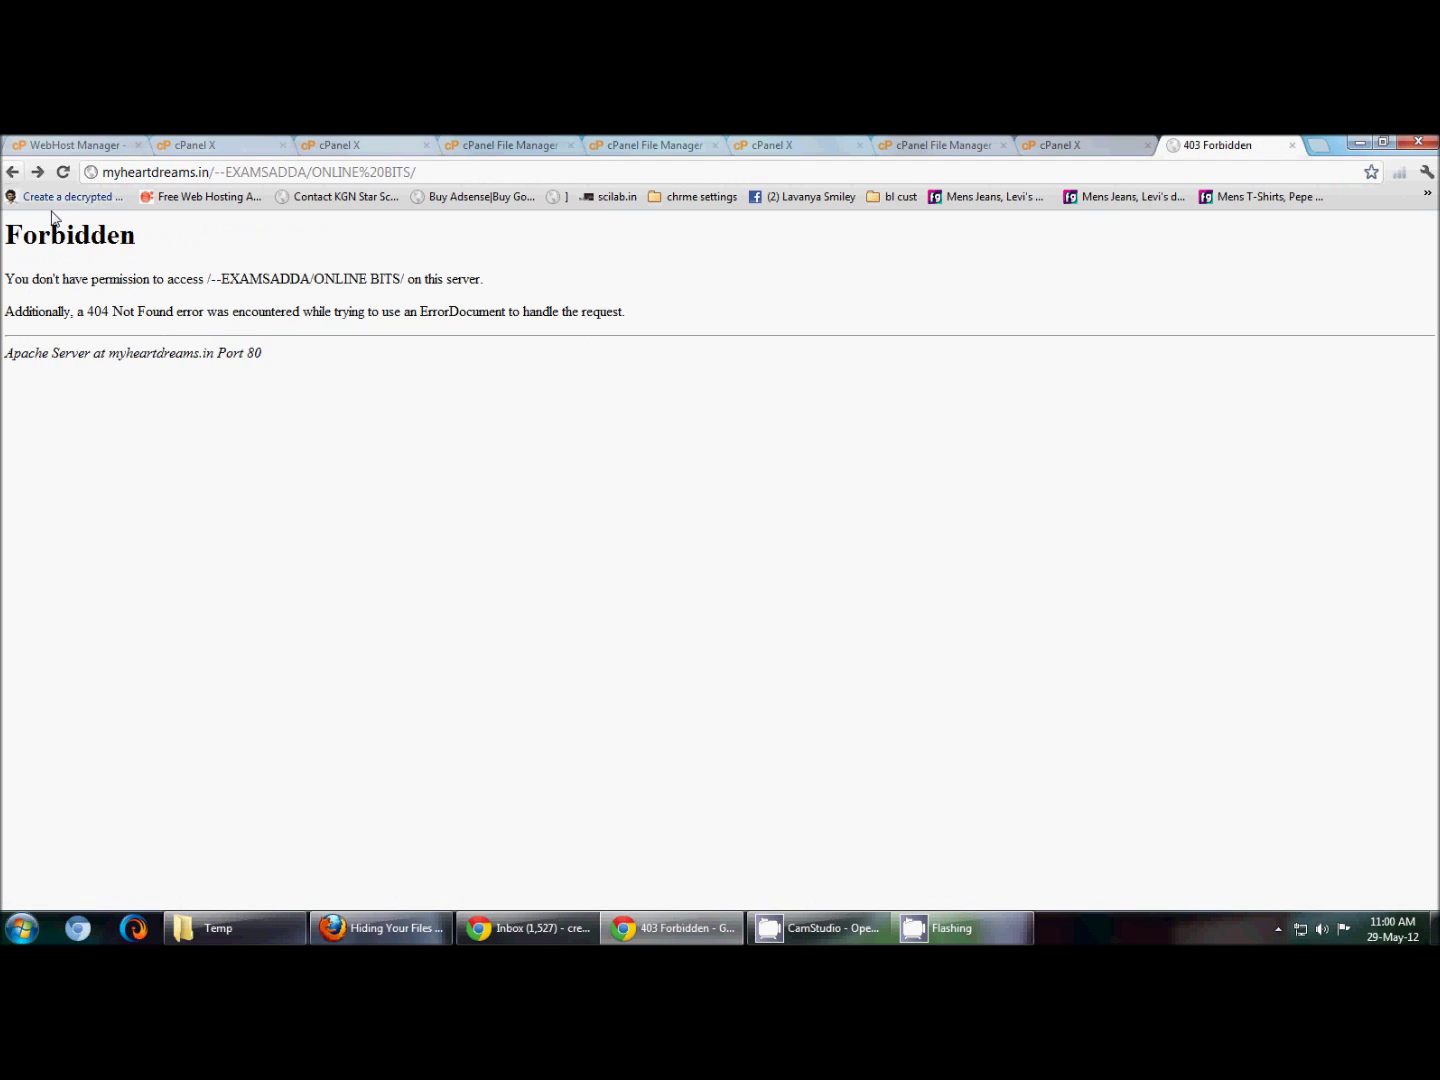
drag(226, 172, 985, 181)
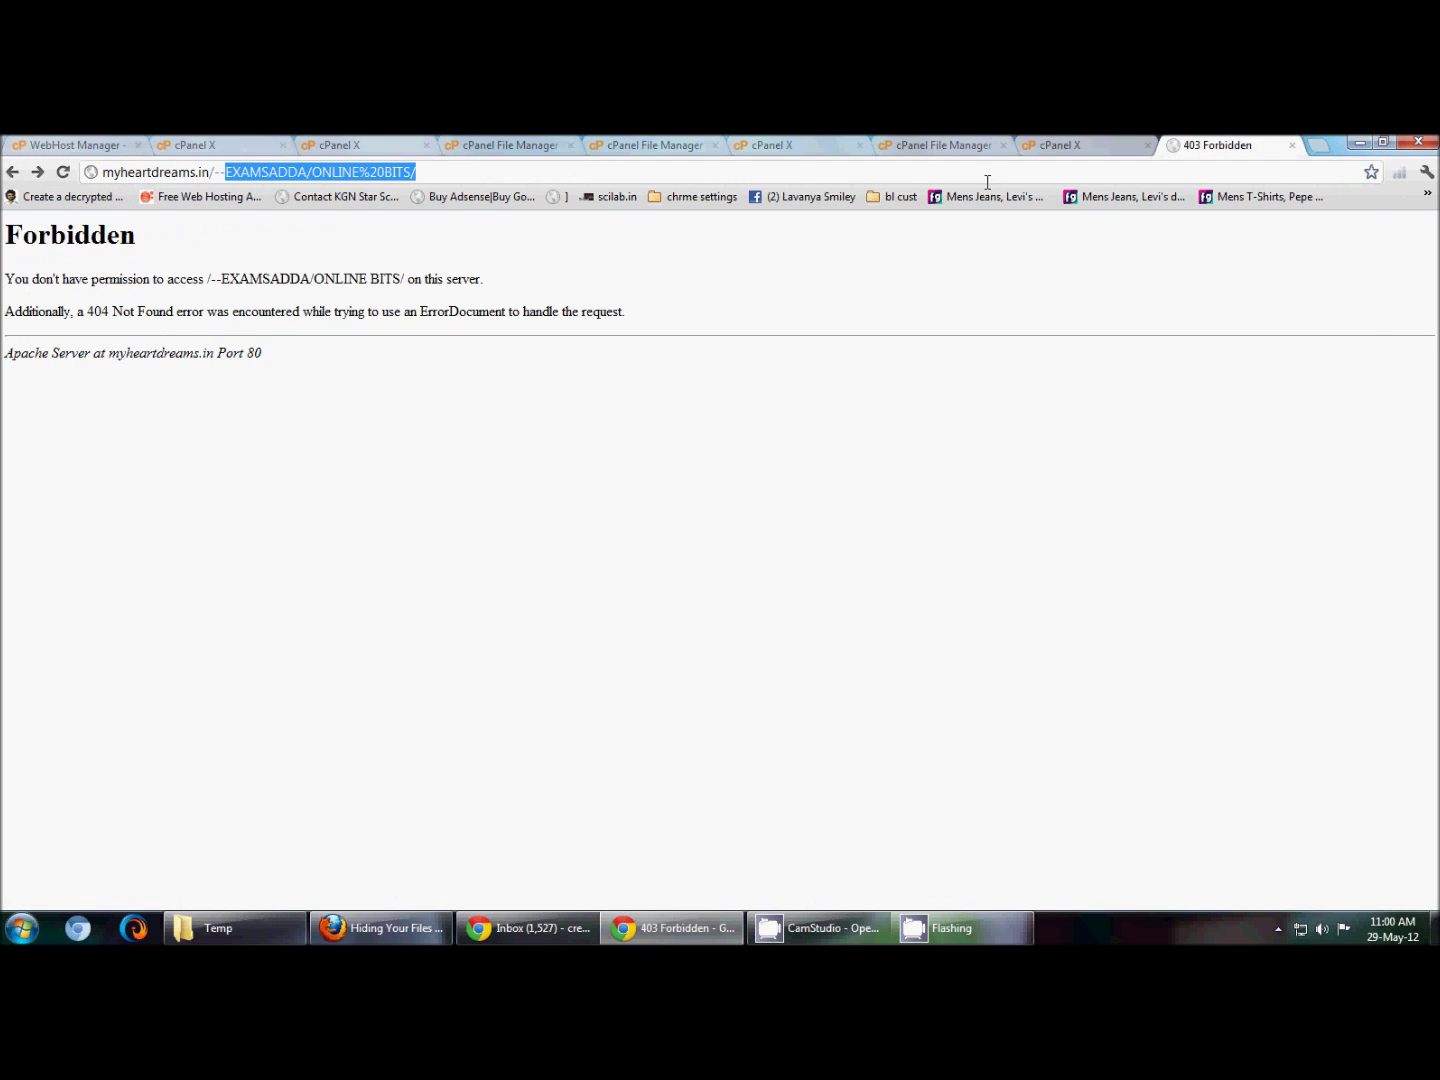
key(BackSpace)
key(BackSpace)
key(BackSpace)
key(BackSpace)
key(Return)
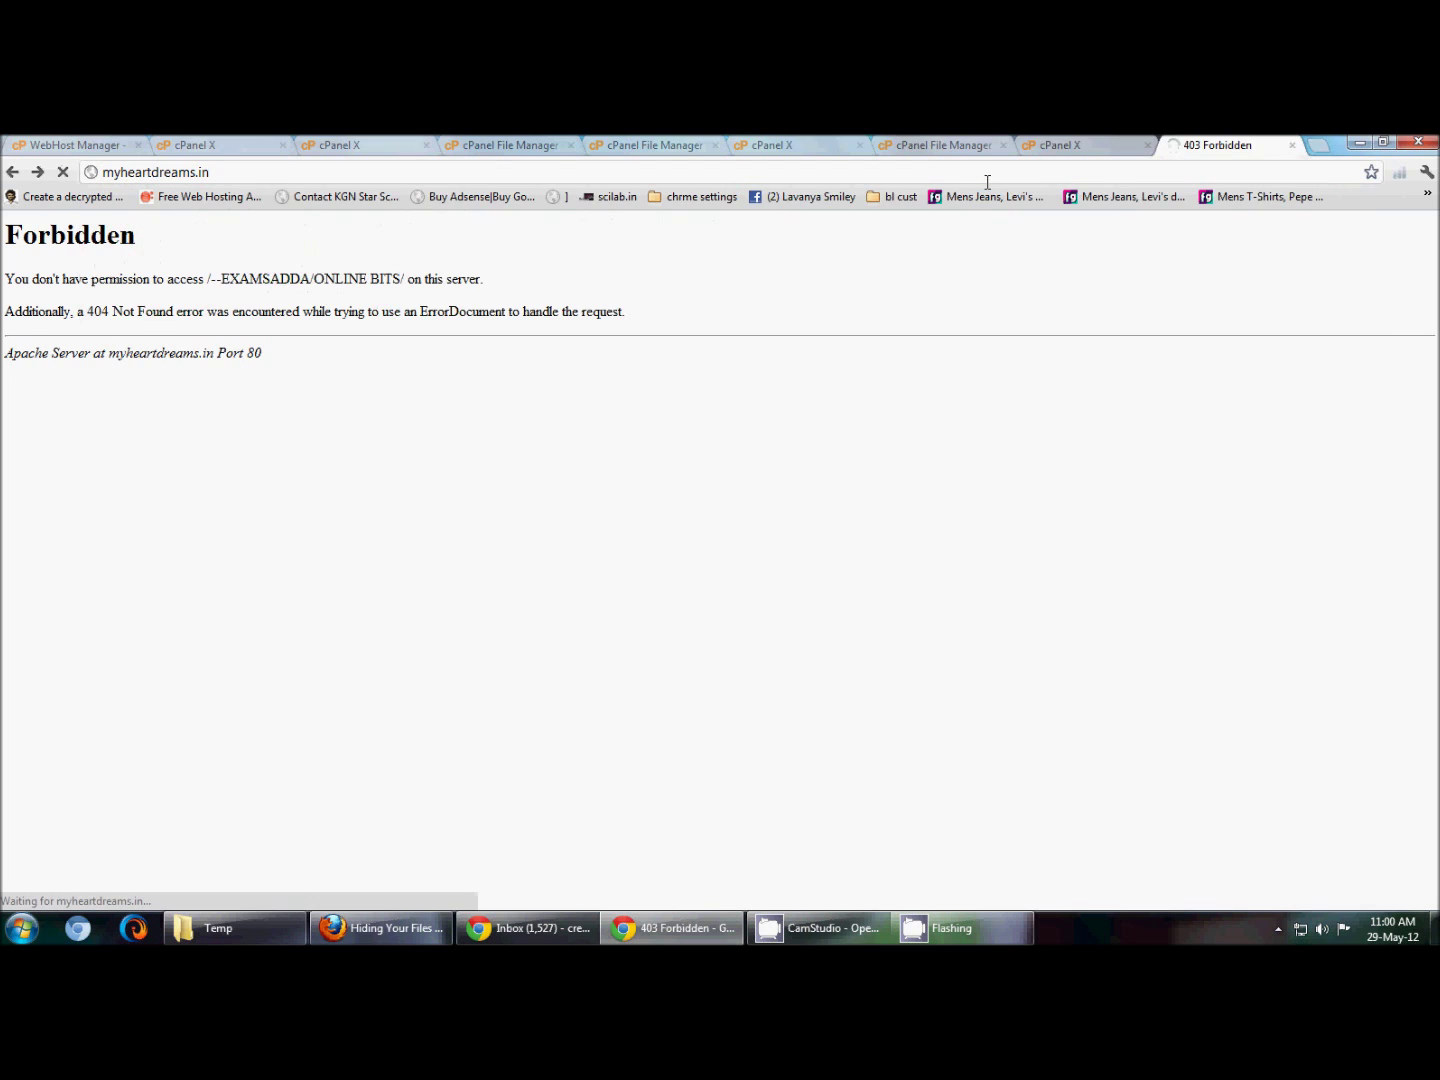
click(68, 279)
click(70, 295)
drag(53, 279, 631, 276)
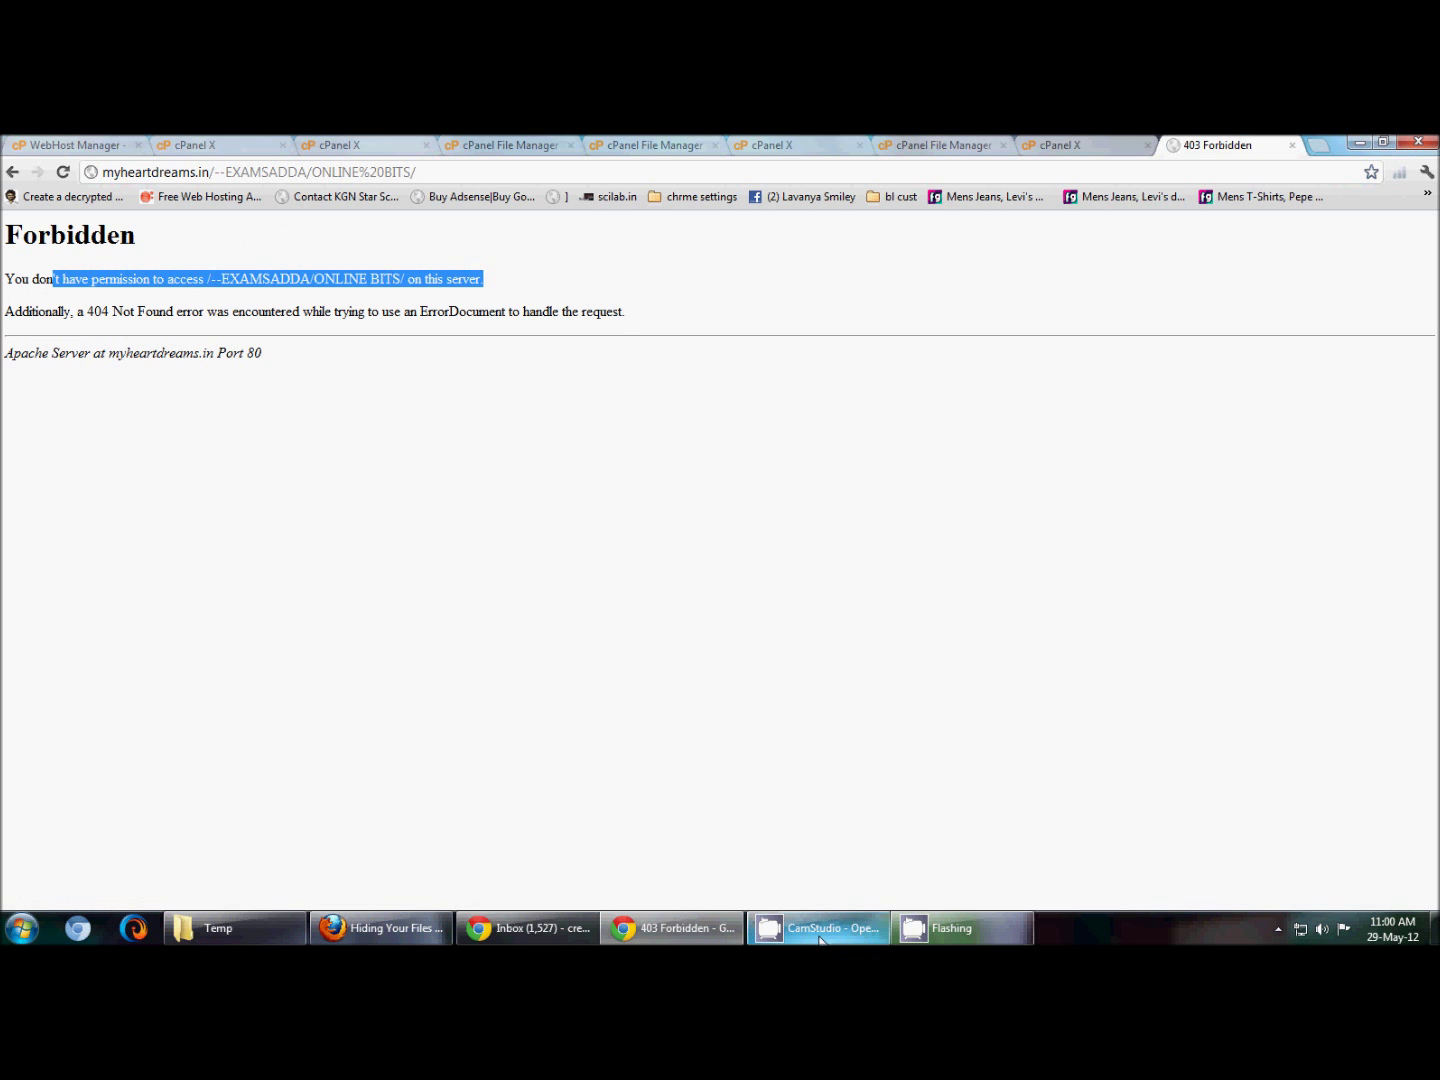
click(923, 934)
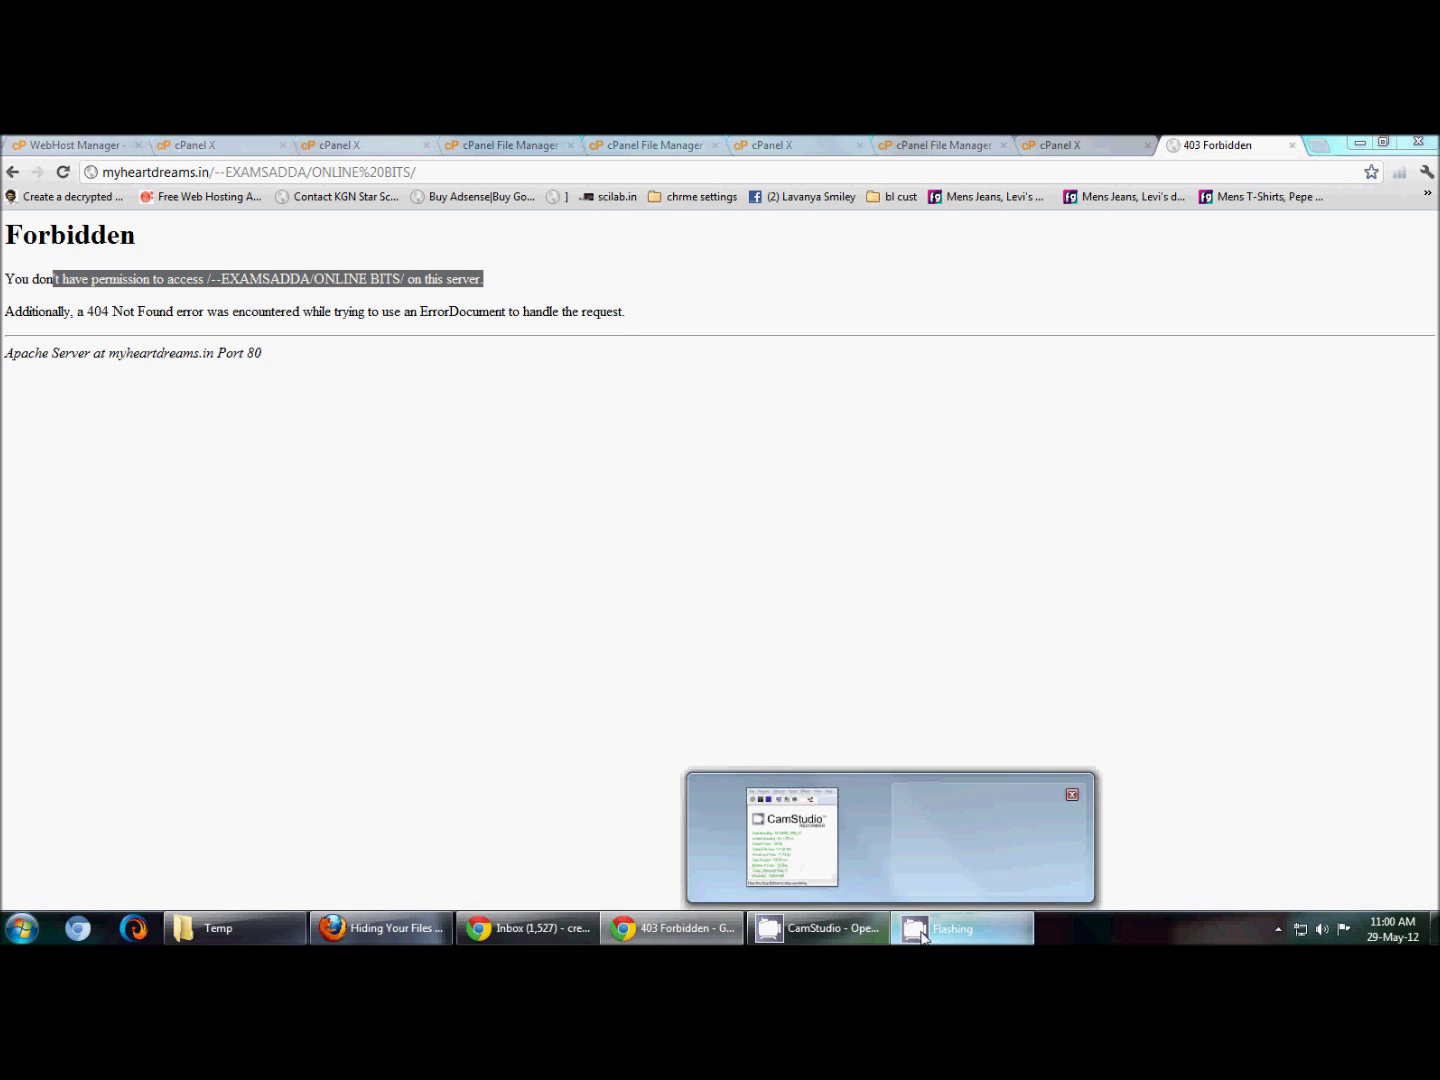
click(866, 927)
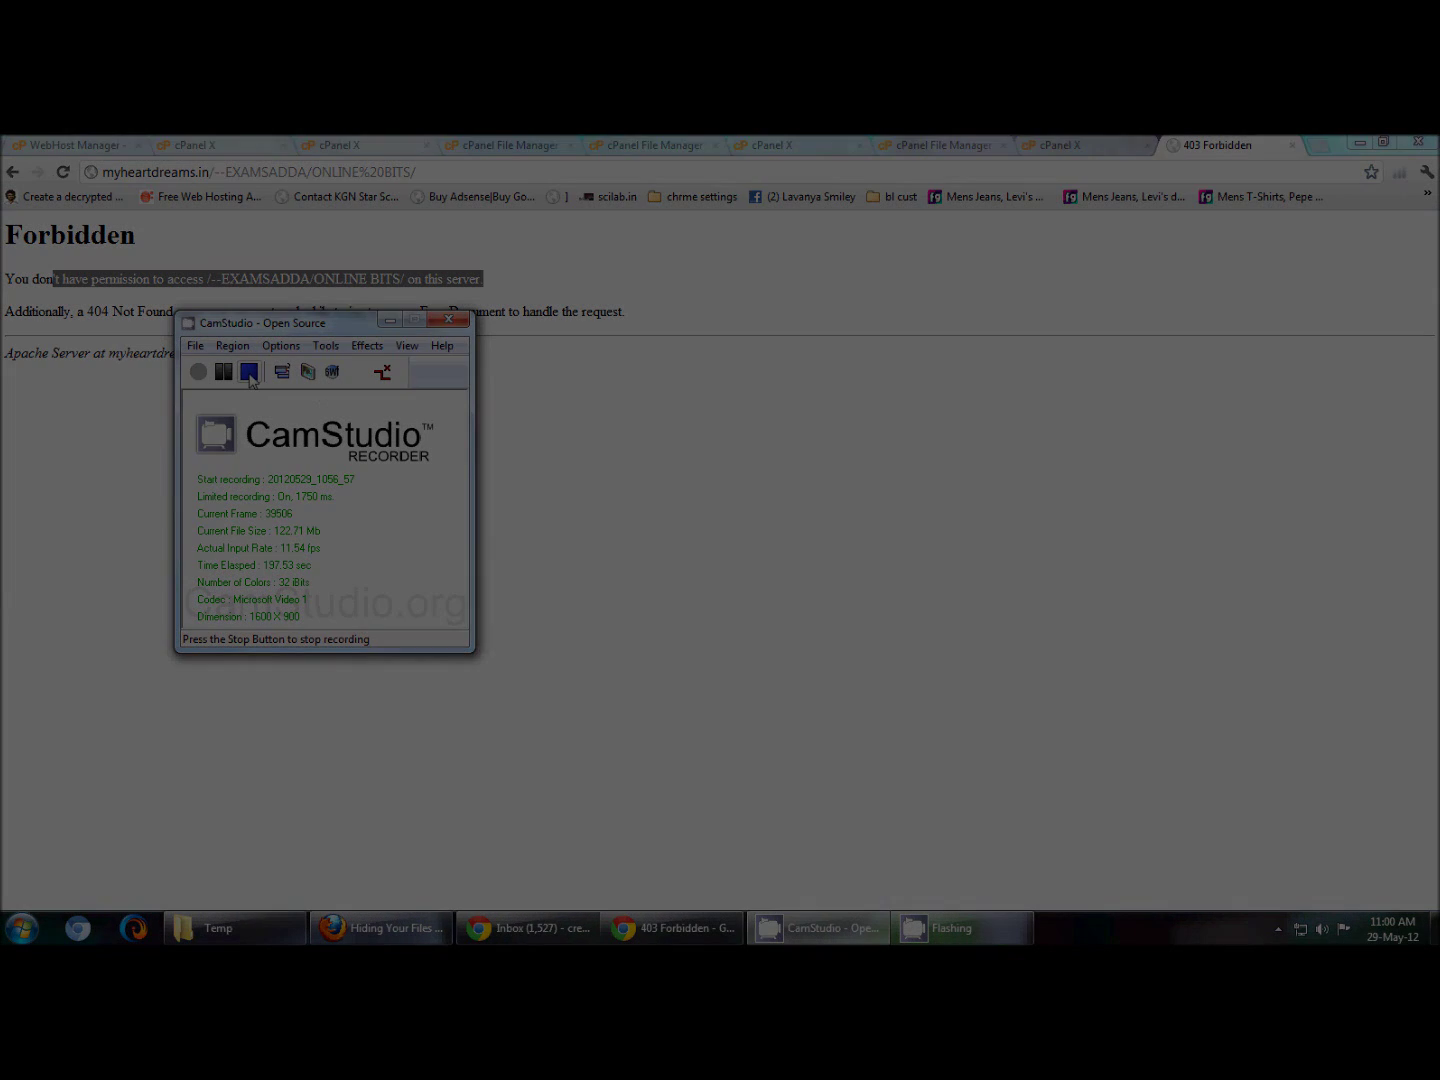